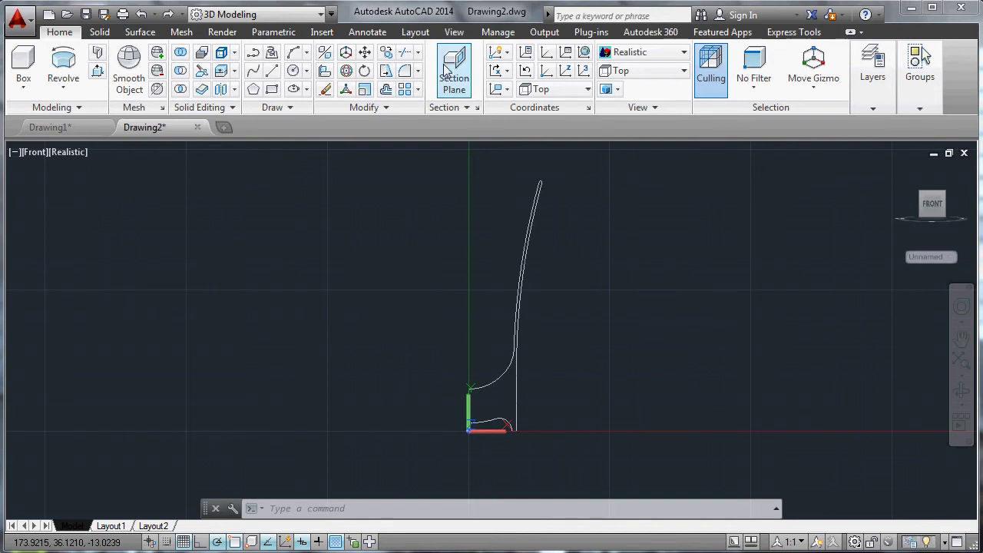
# Step: Apply the Front preset view and zoom in on the cup's profile curve
pyautogui.click(454, 32)
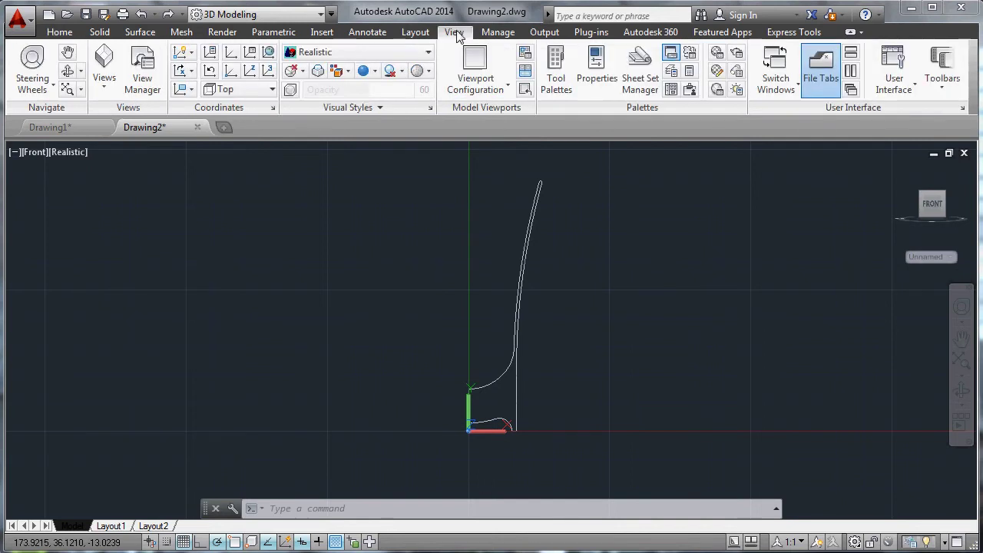
pyautogui.click(105, 88)
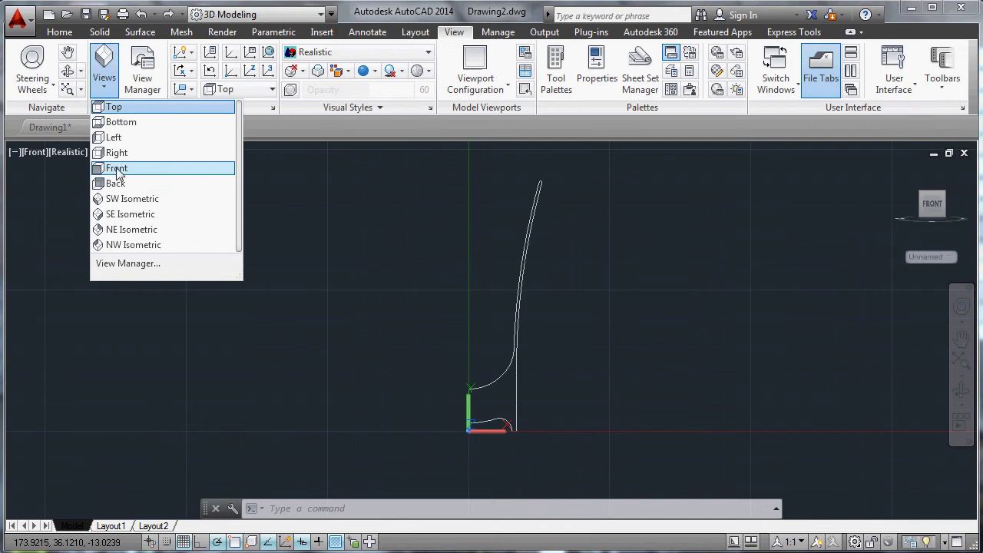
pyautogui.click(118, 170)
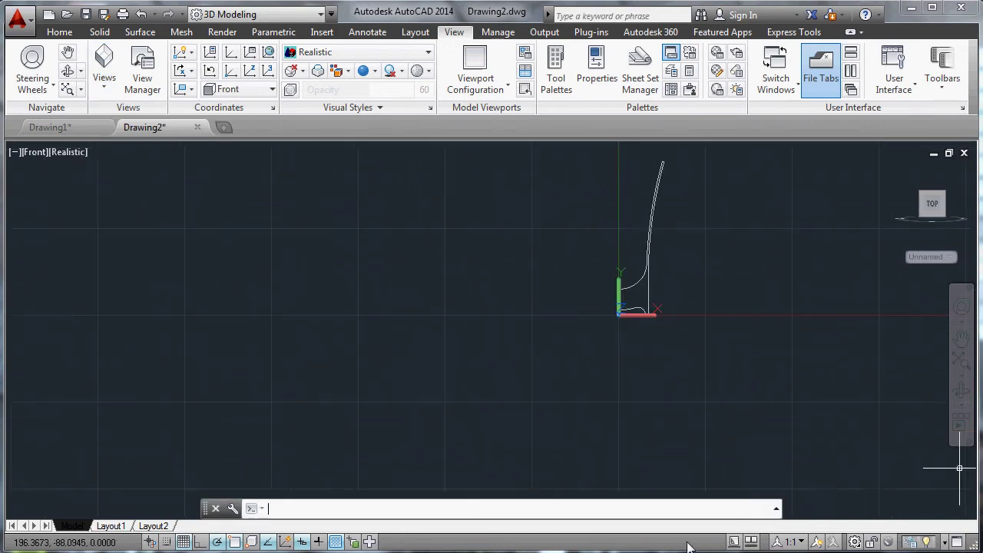
pyautogui.scroll(3, 713, 230)
# Step: Frame the cup's profile polyline and select it, clearing and reselecting it once
pyautogui.moveTo(647, 303); pyautogui.dragTo(555, 339, button='middle')
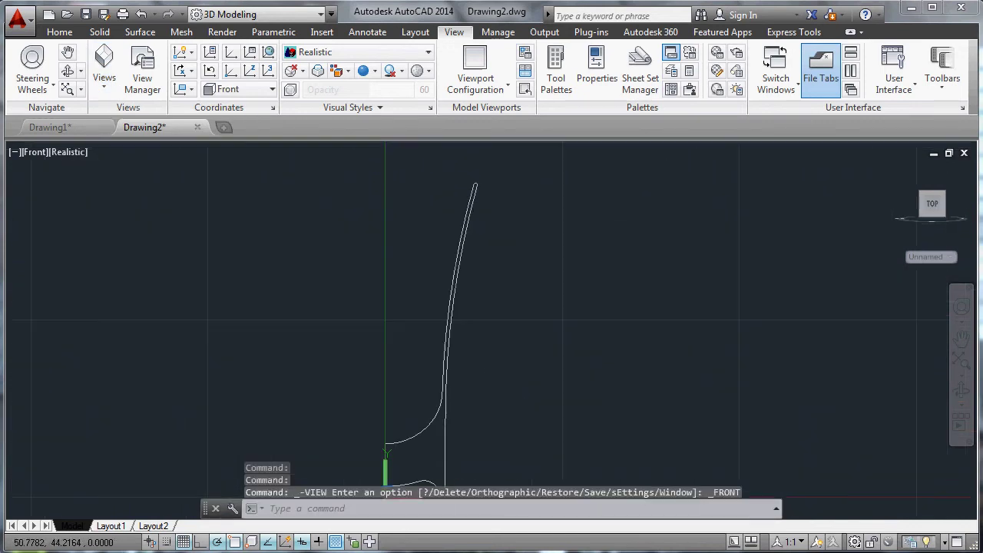
pyautogui.scroll(-2, 498, 318)
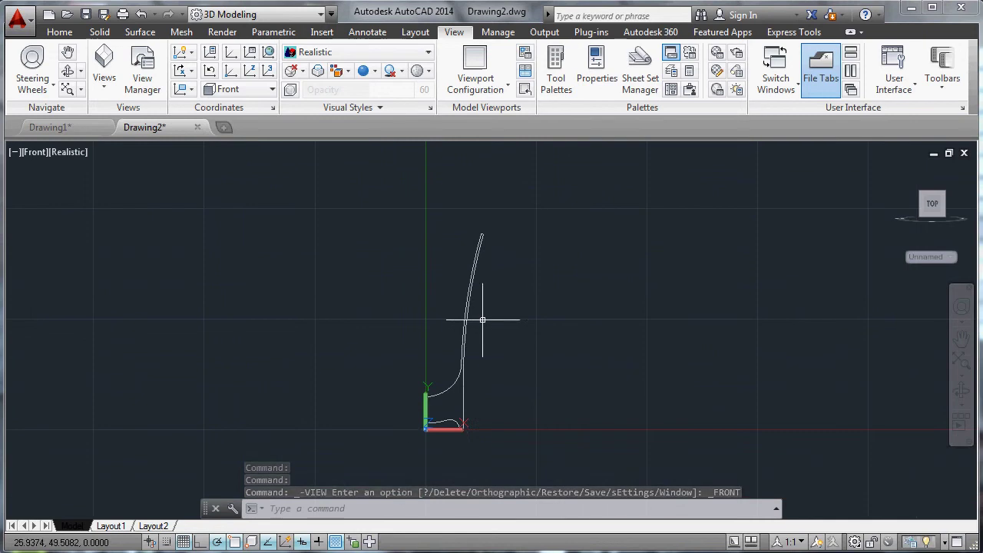
pyautogui.click(466, 320)
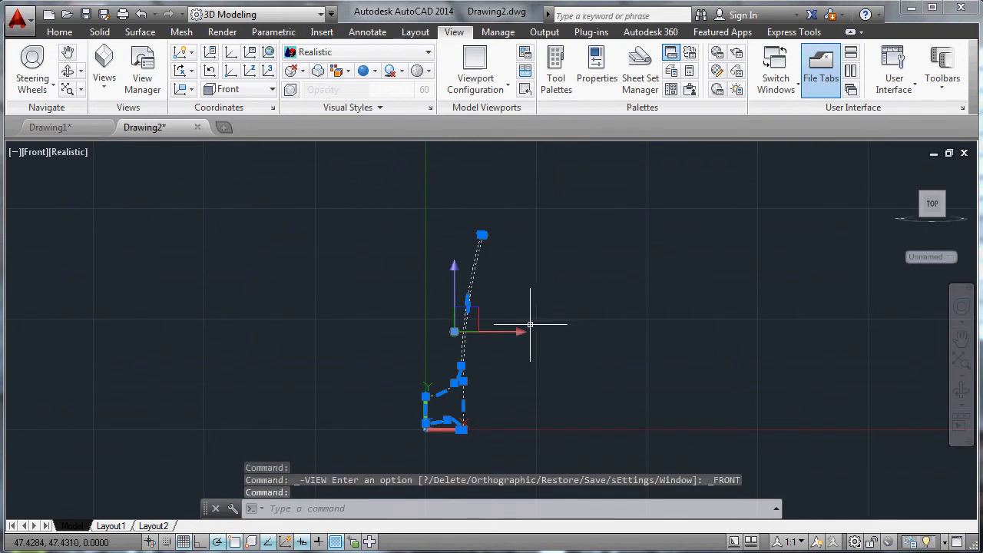
pyautogui.scroll(3, 442, 416)
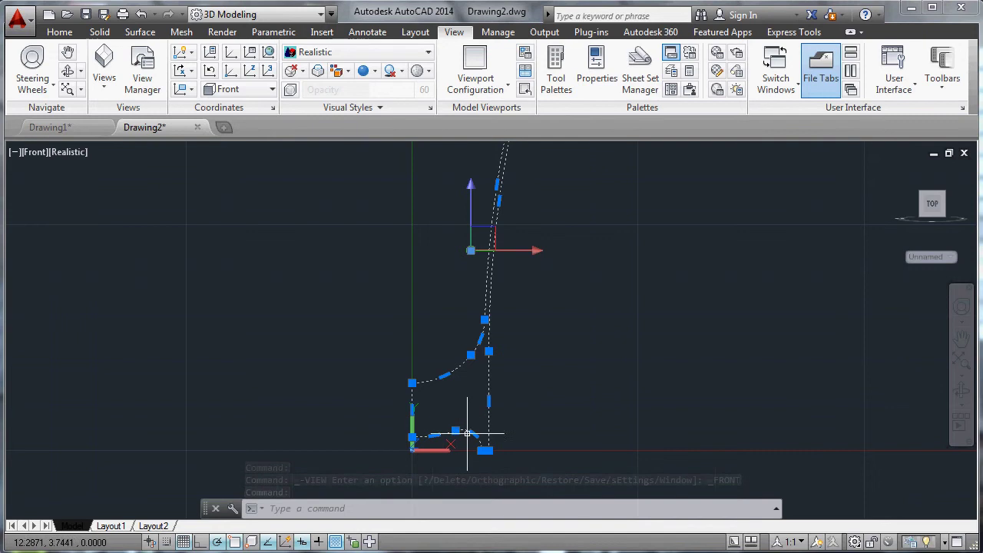
pyautogui.scroll(-2, 468, 418)
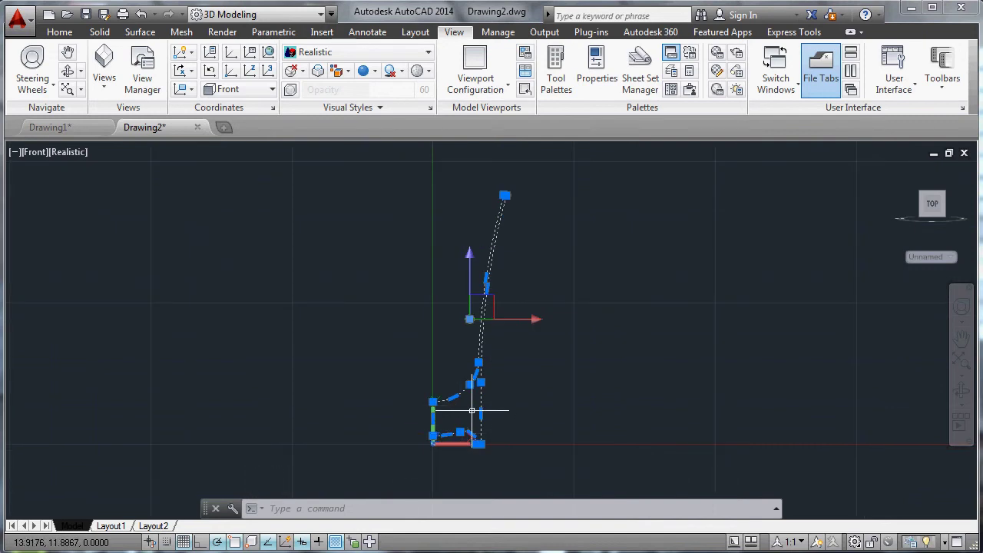
pyautogui.press('Escape')
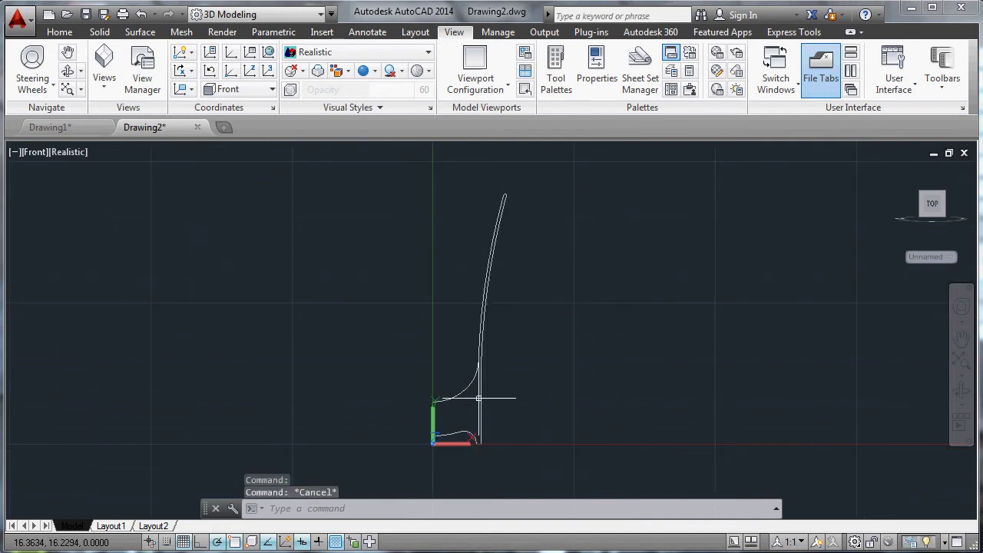
pyautogui.click(480, 397)
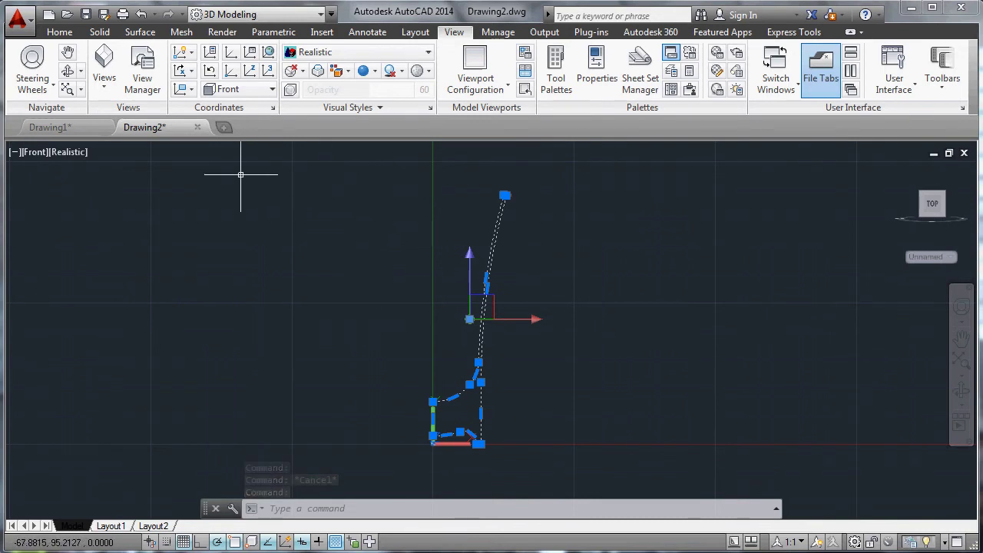
pyautogui.click(62, 35)
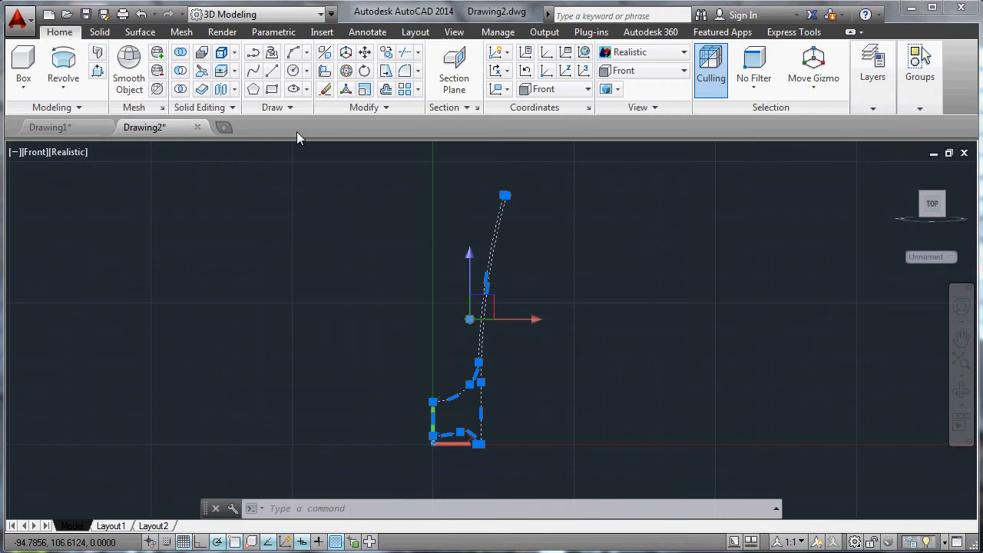
# Step: Explode the selected profile polyline using Explode from the Modify panel
pyautogui.click(393, 112)
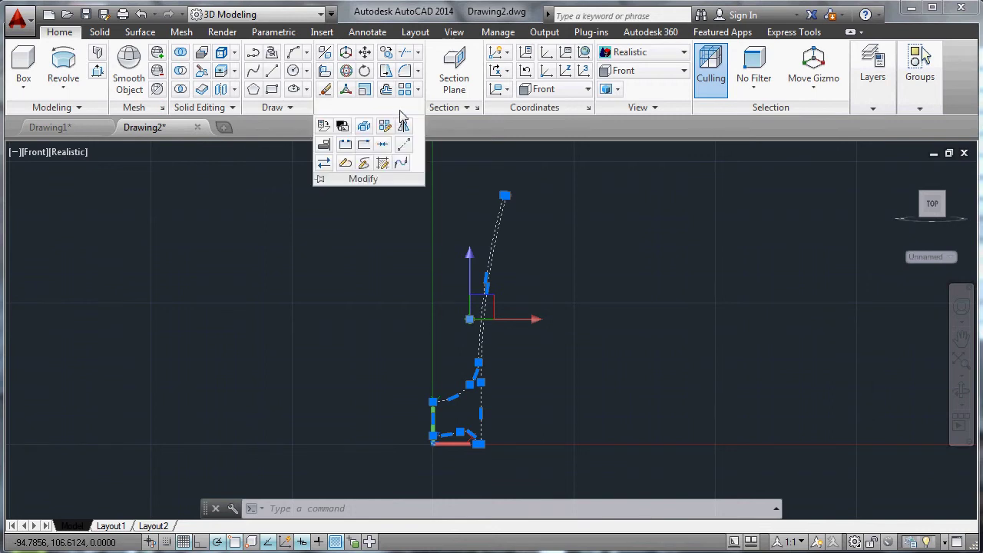
pyautogui.click(365, 130)
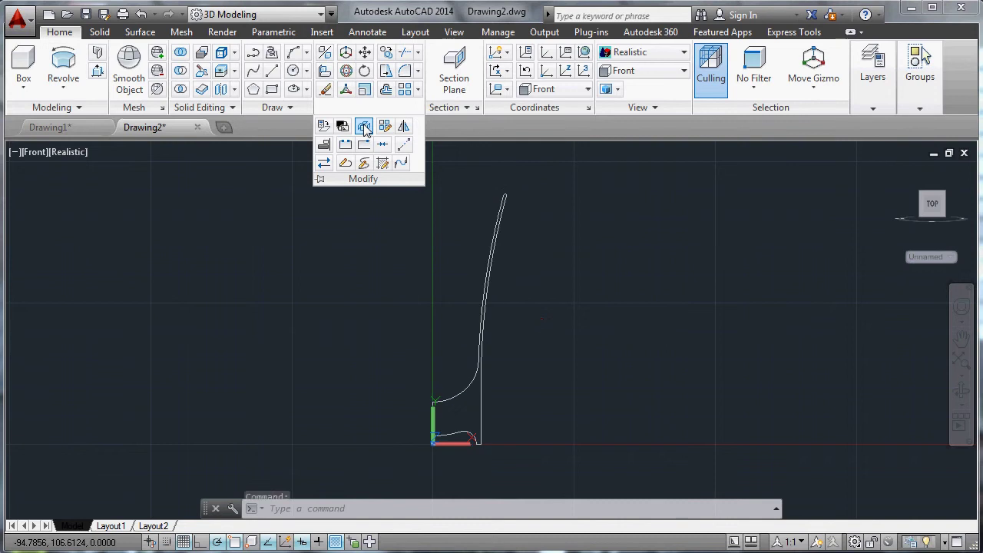
pyautogui.press('Escape')
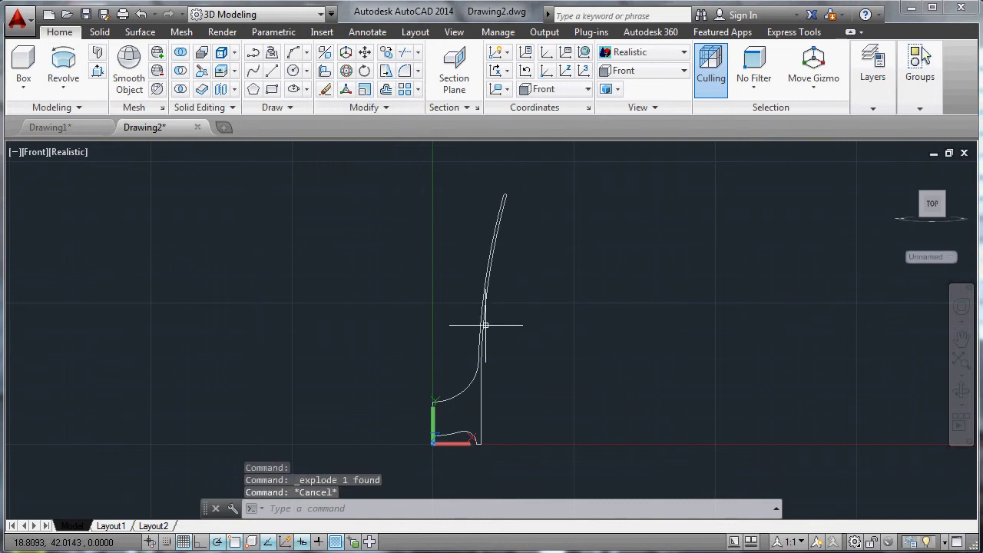
# Step: Select the upper curve, another segment and the vertical line to confirm they're separate
pyautogui.click(483, 324)
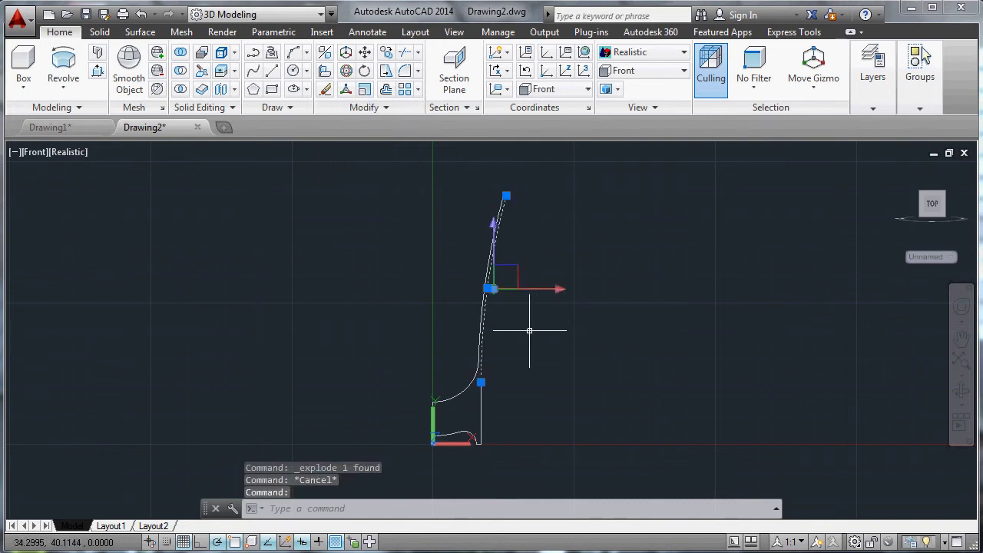
pyautogui.scroll(3, 531, 331)
pyautogui.press('Escape')
pyautogui.click(426, 393)
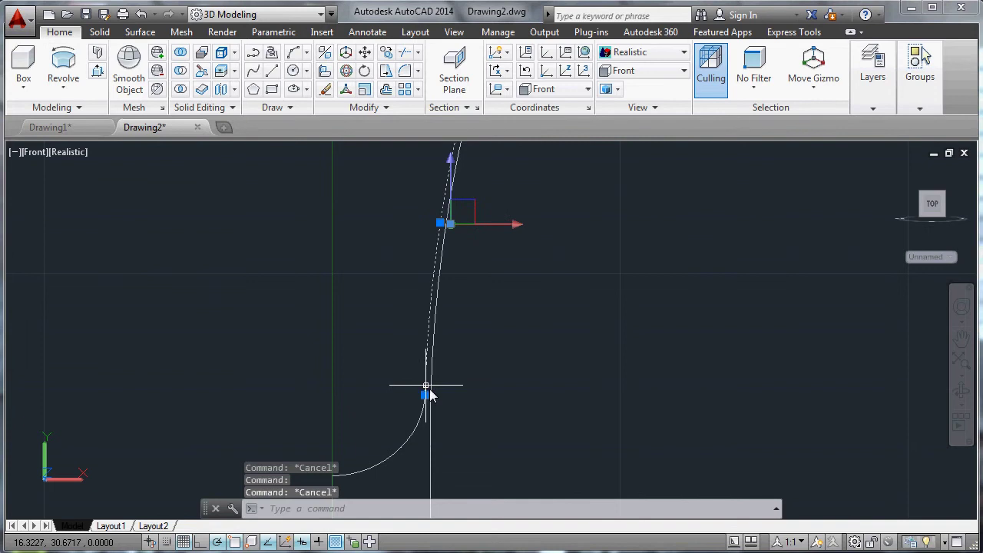
pyautogui.press('Escape')
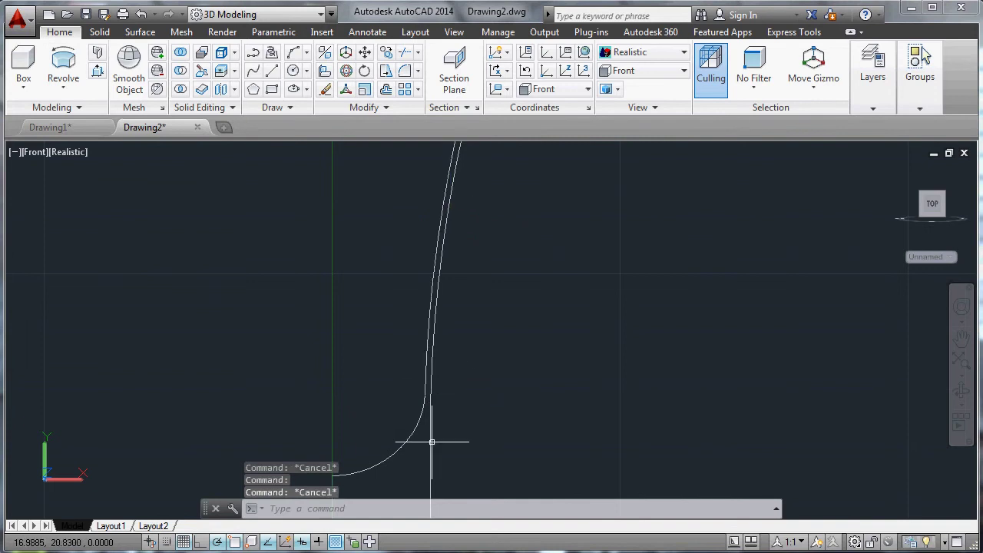
pyautogui.click(432, 443)
pyautogui.press('Escape')
pyautogui.scroll(-4, 535, 390)
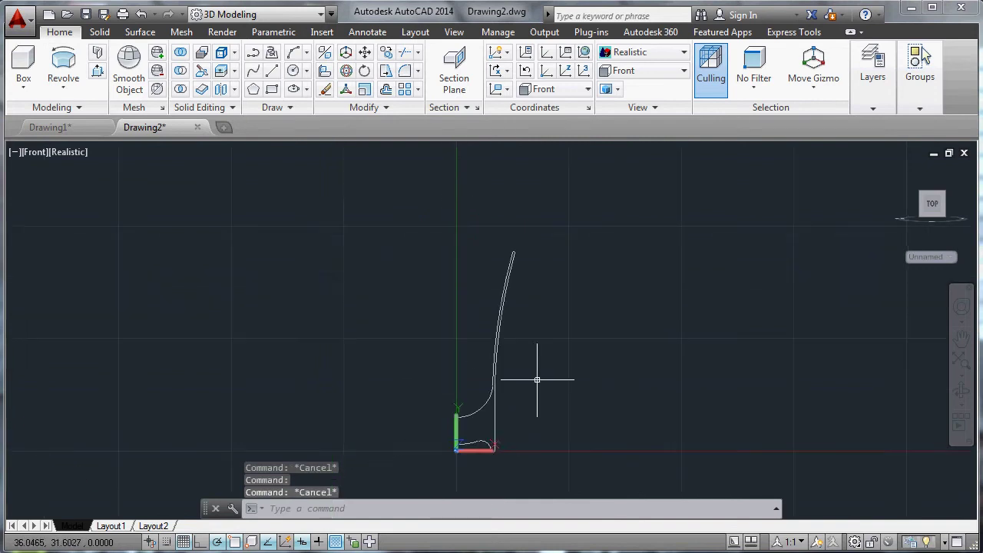
pyautogui.scroll(2, 526, 388)
pyautogui.moveTo(526, 387); pyautogui.dragTo(452, 356, button='middle')
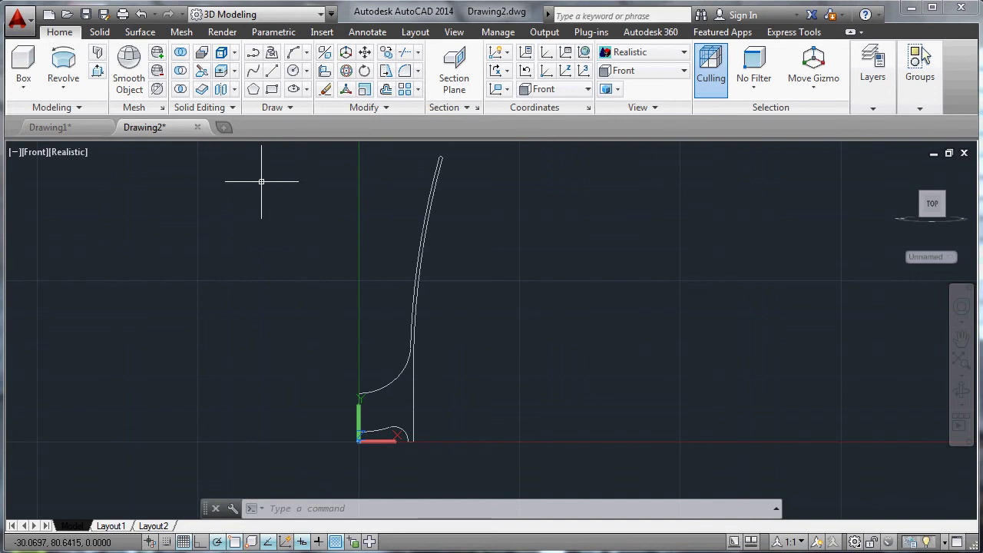
# Step: Join the nine profile pieces onto the vertical line as one polyline using PEDIT Join
pyautogui.click(389, 110)
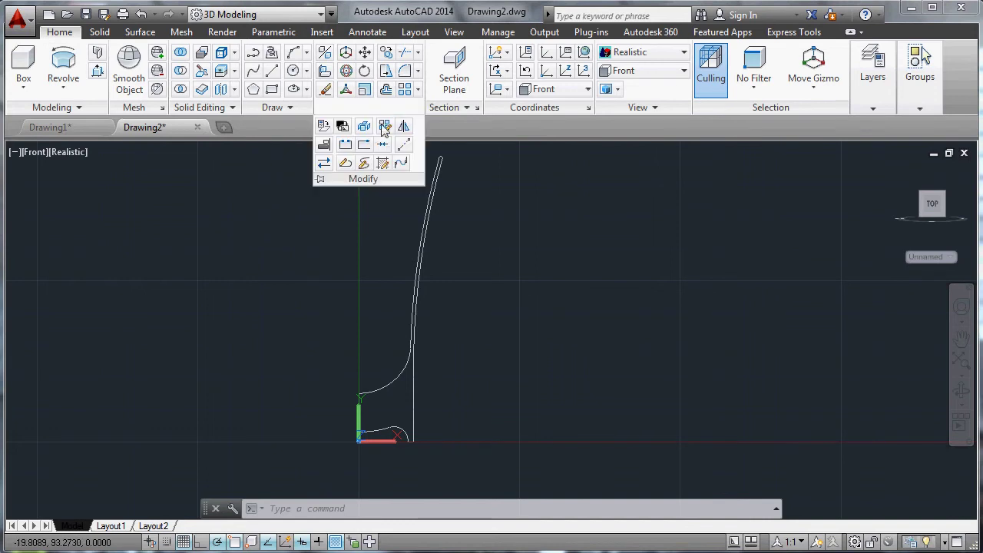
pyautogui.click(349, 165)
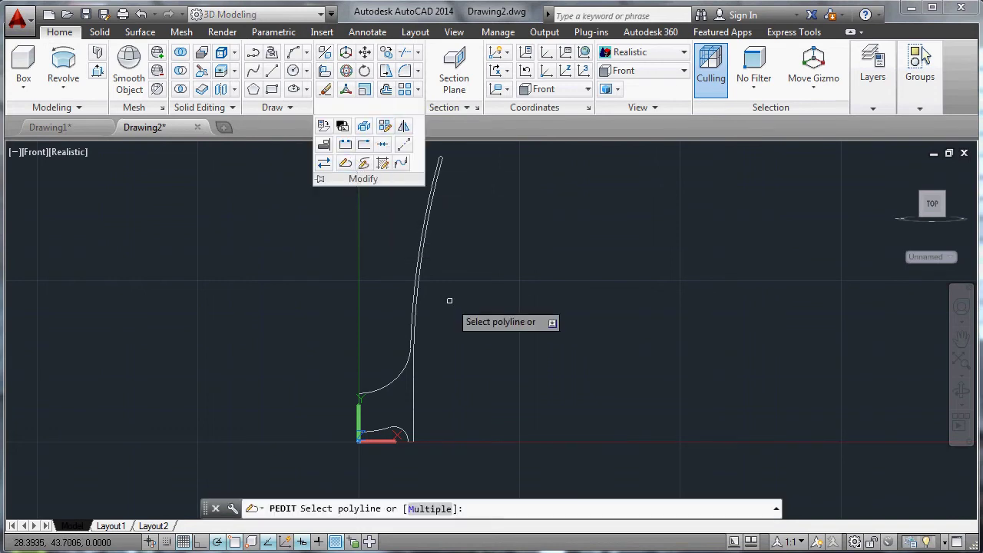
pyautogui.click(415, 399)
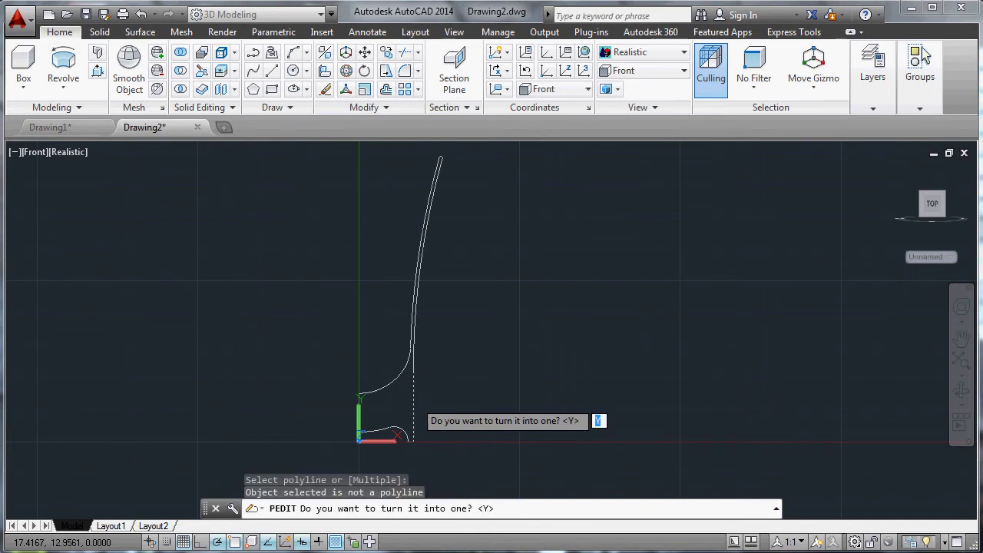
pyautogui.press('Return')
pyautogui.click(452, 456)
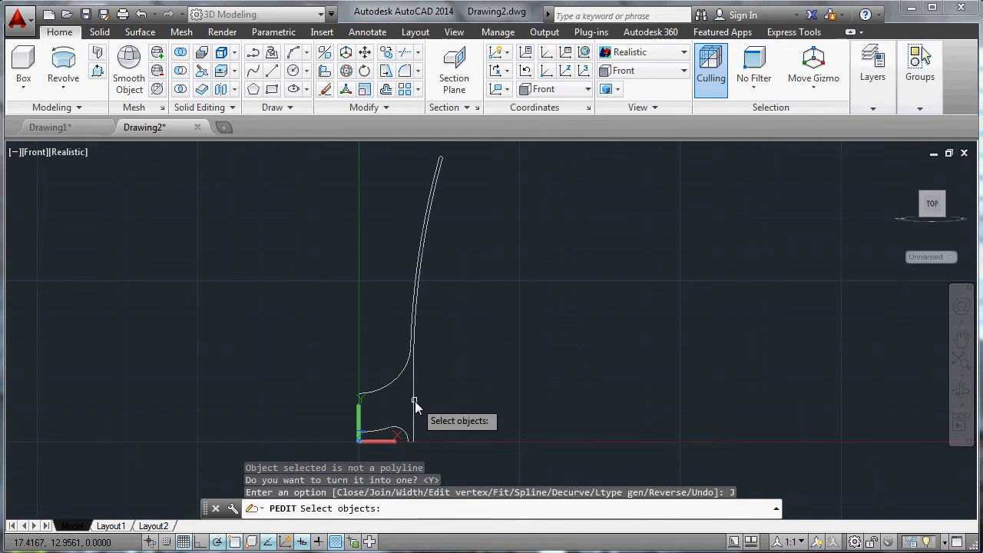
pyautogui.click(461, 153)
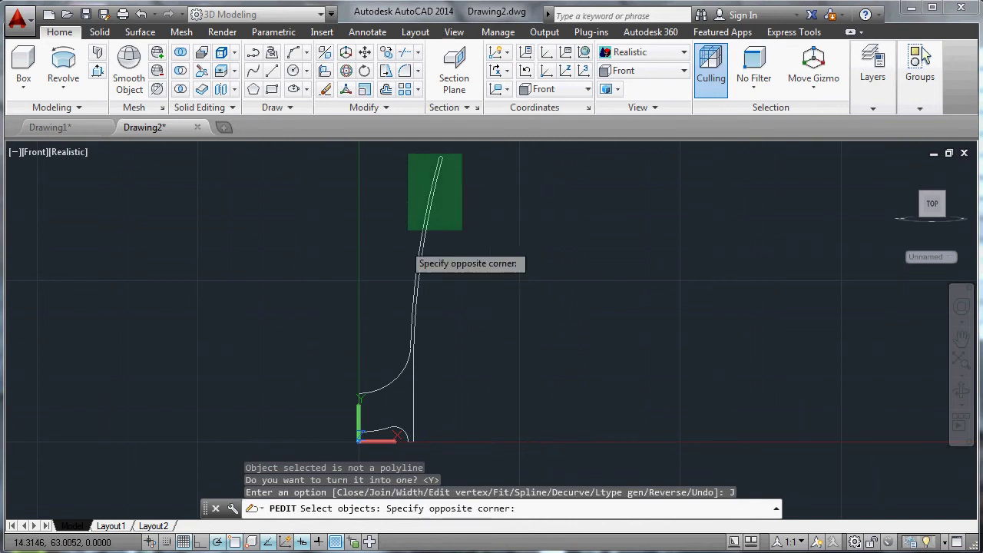
pyautogui.click(346, 448)
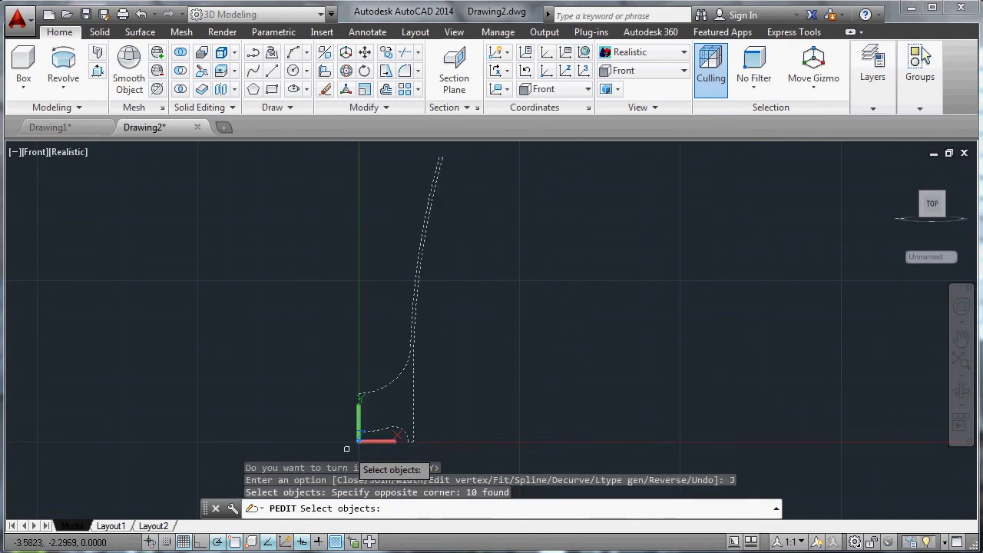
pyautogui.press('Return')
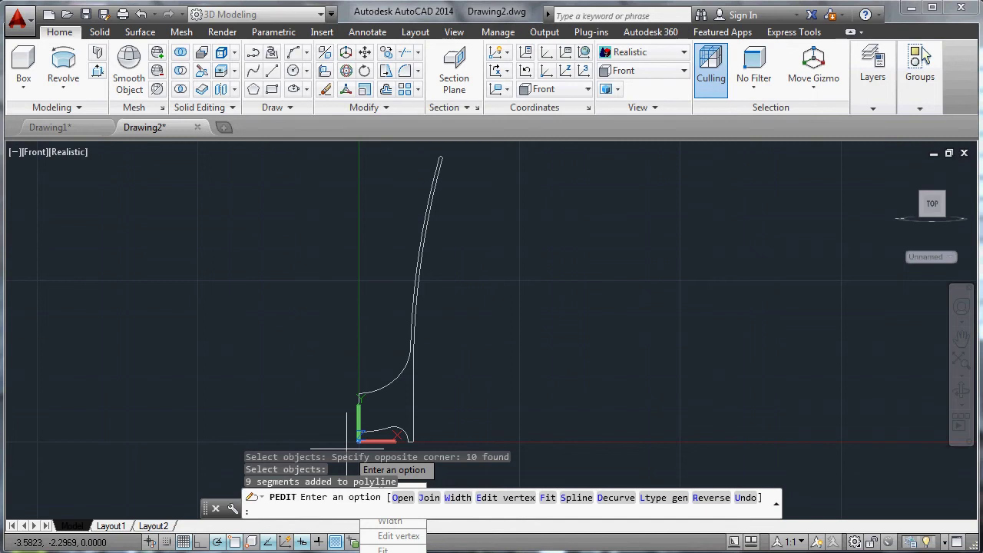
pyautogui.press('Return')
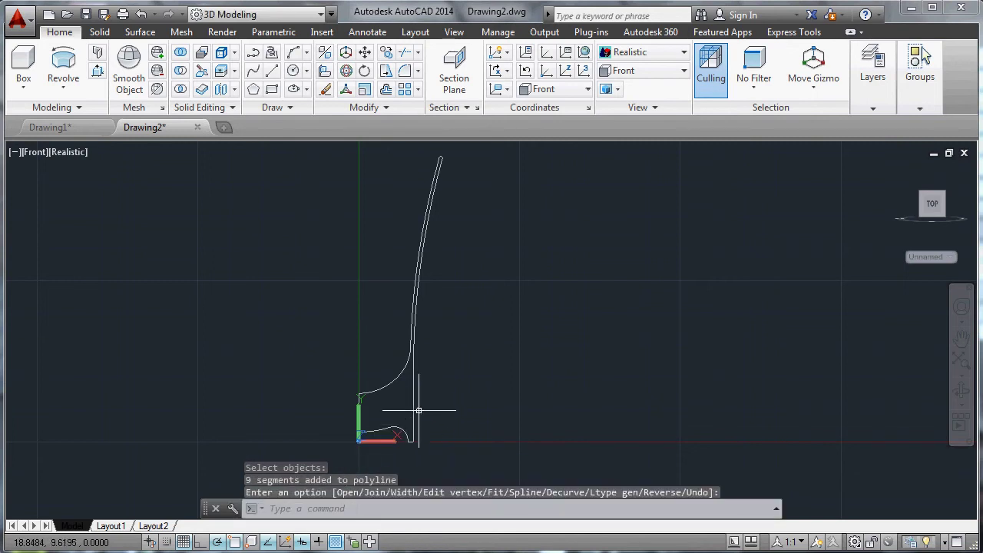
# Step: Select the joined cup profile and zoom out until its whole outline is visible
pyautogui.scroll(4, 414, 400)
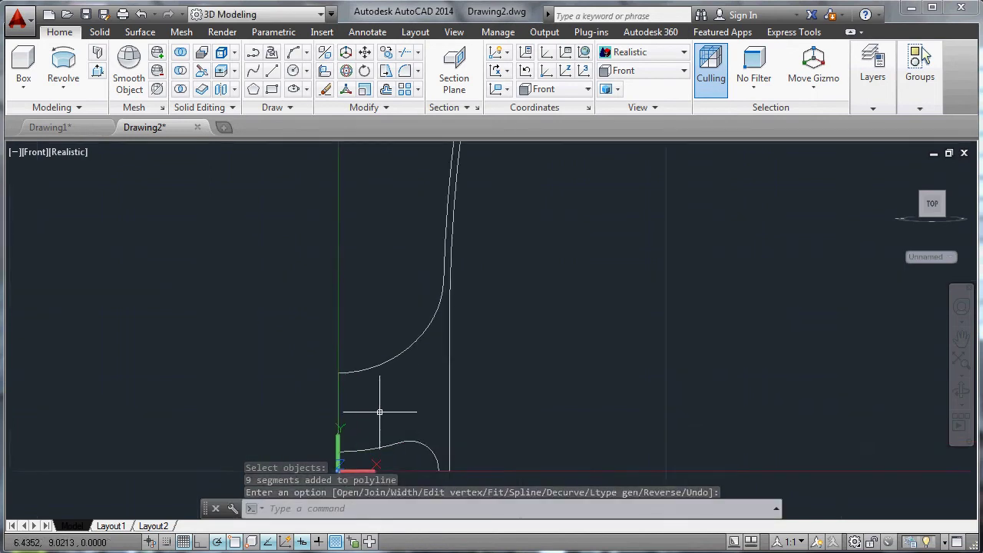
pyautogui.moveTo(384, 395); pyautogui.dragTo(494, 351, button='middle')
pyautogui.click(473, 307)
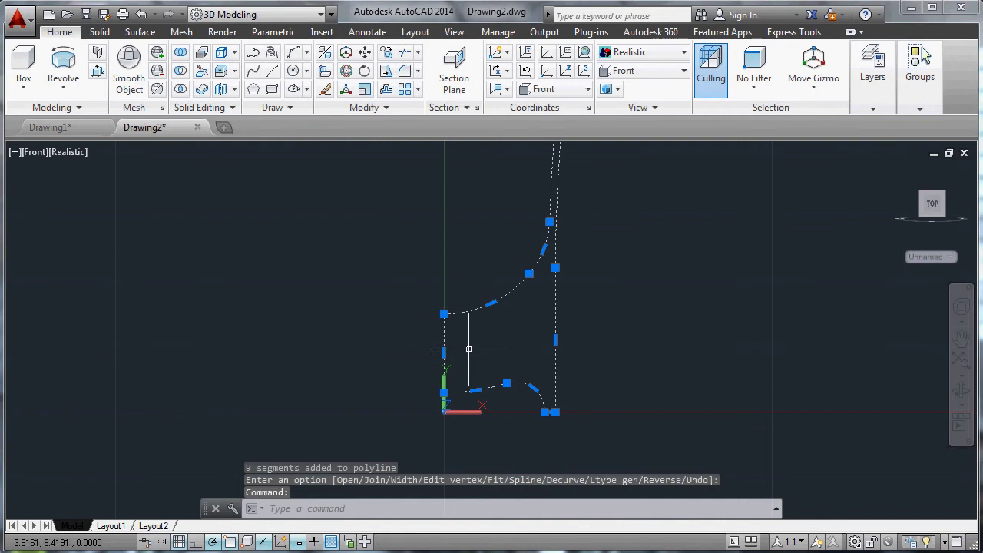
pyautogui.scroll(-2, 463, 450)
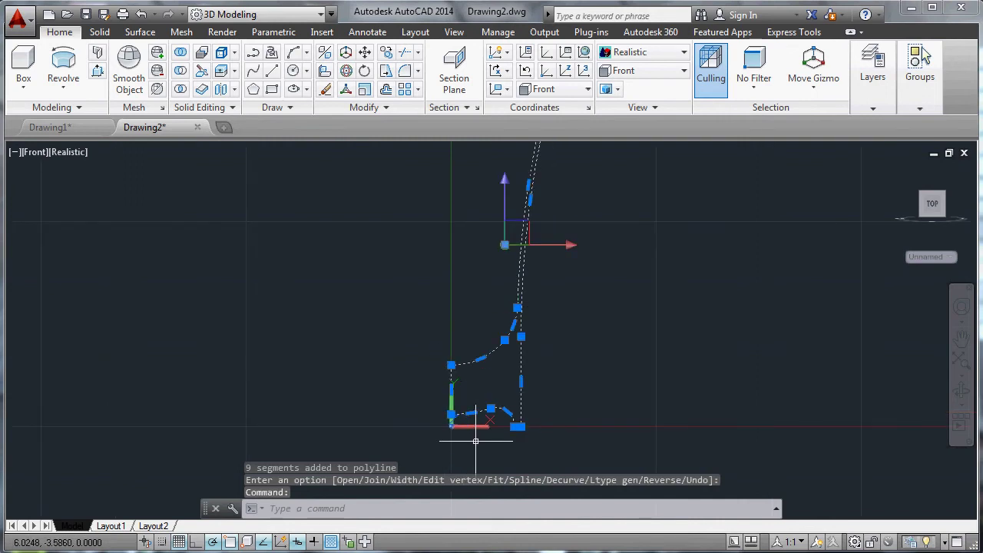
pyautogui.scroll(-2, 469, 453)
pyautogui.scroll(1, 476, 457)
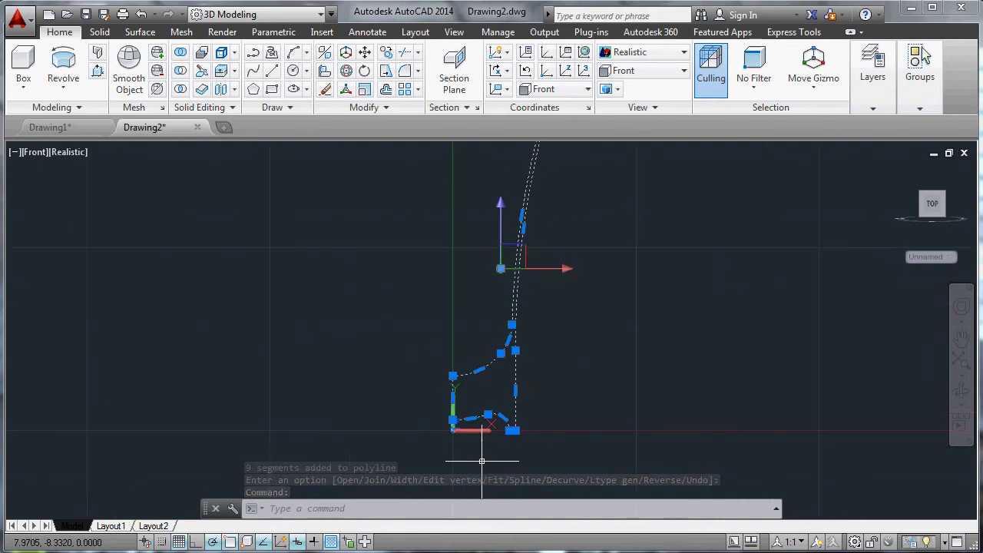
pyautogui.scroll(-2, 479, 449)
pyautogui.scroll(1, 457, 419)
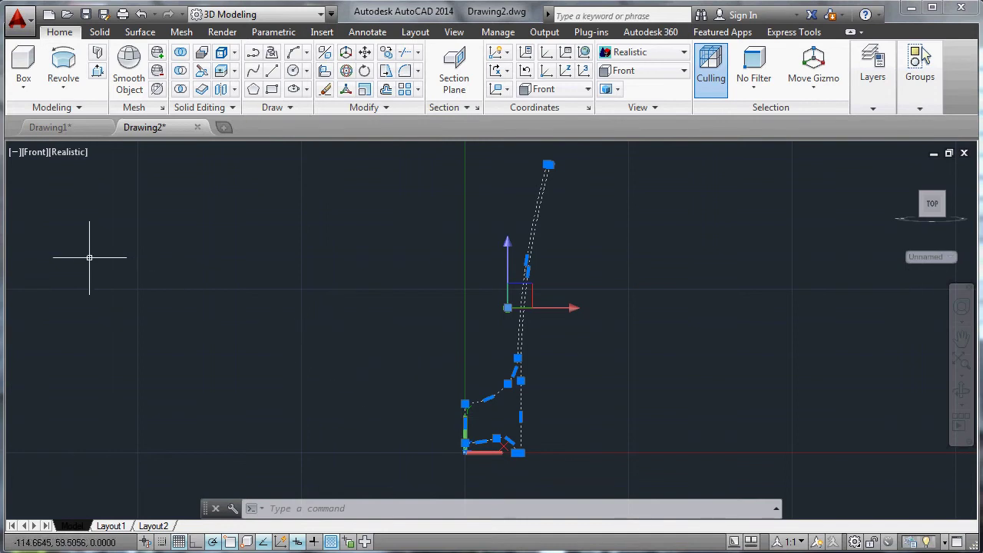
# Step: Cancel an accidentally started Extrude on the profile
pyautogui.click(65, 88)
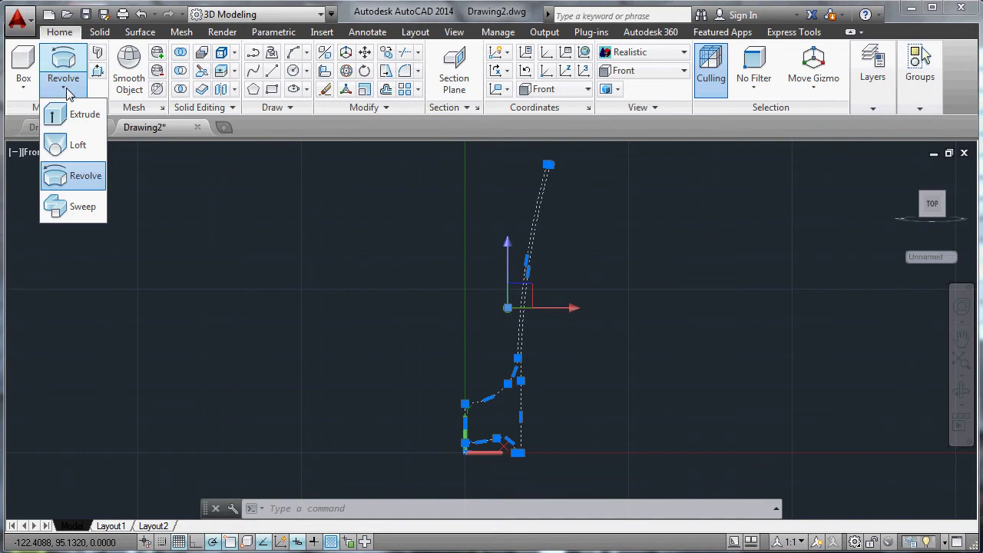
pyautogui.click(77, 115)
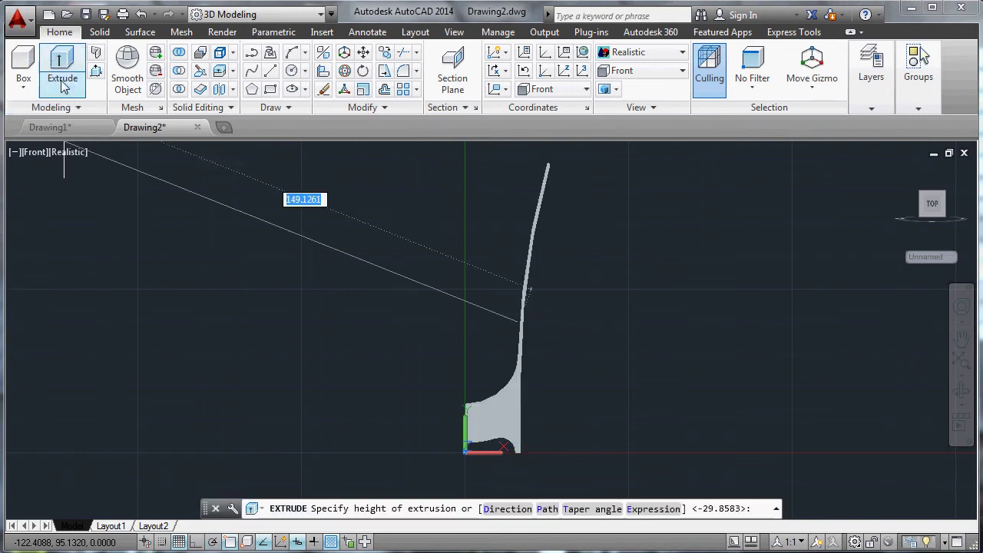
pyautogui.press('Escape')
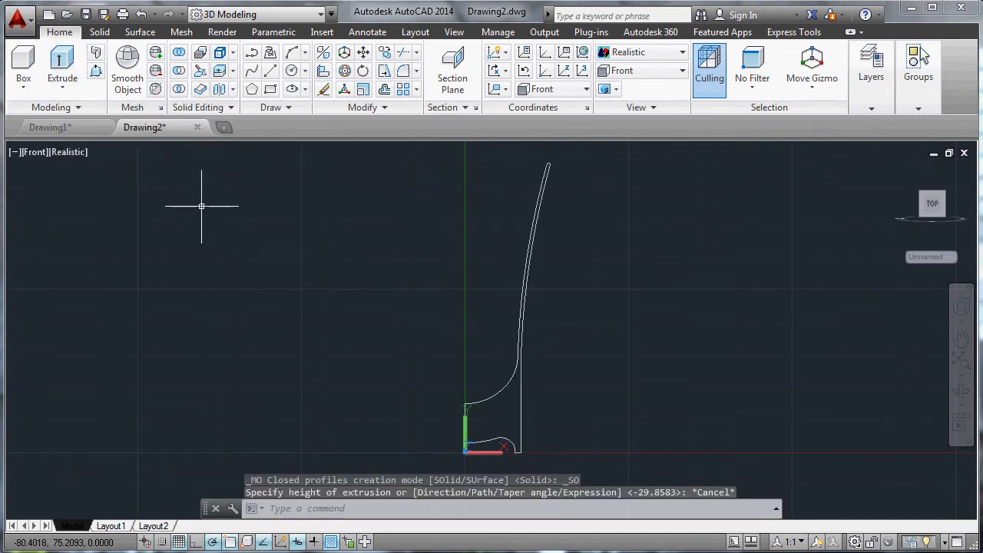
# Step: Revolve the profile 360° about a vertical axis through its bottom endpoint
pyautogui.click(63, 90)
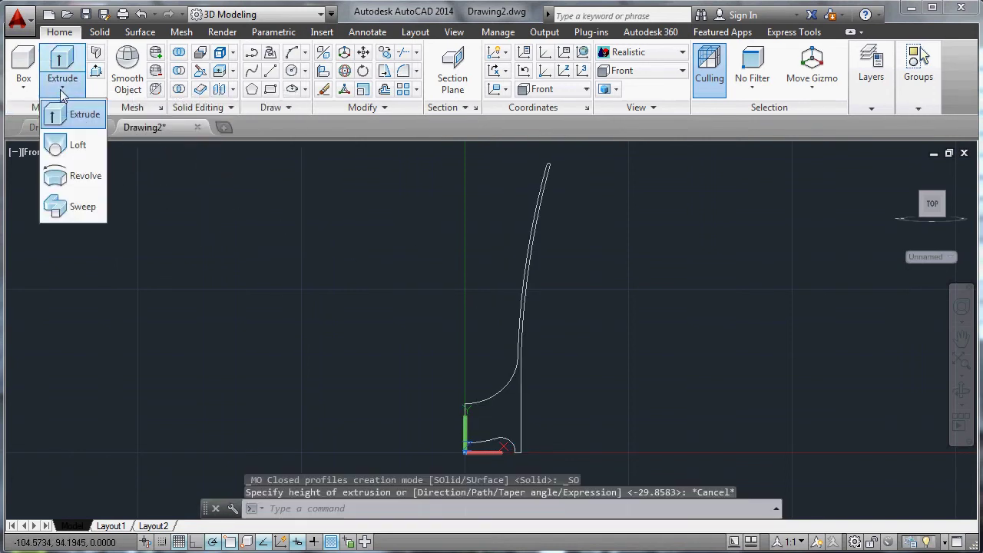
pyautogui.click(77, 176)
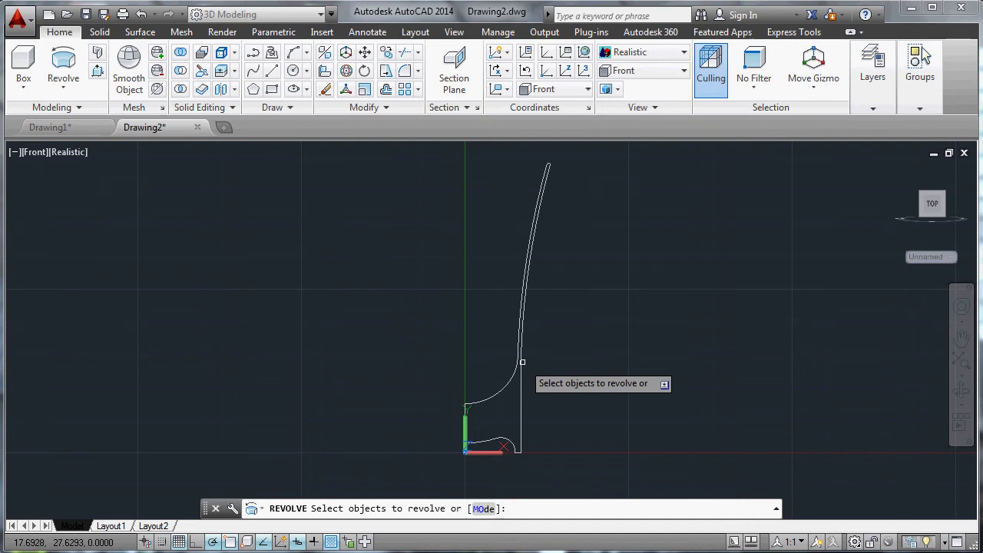
pyautogui.click(522, 361)
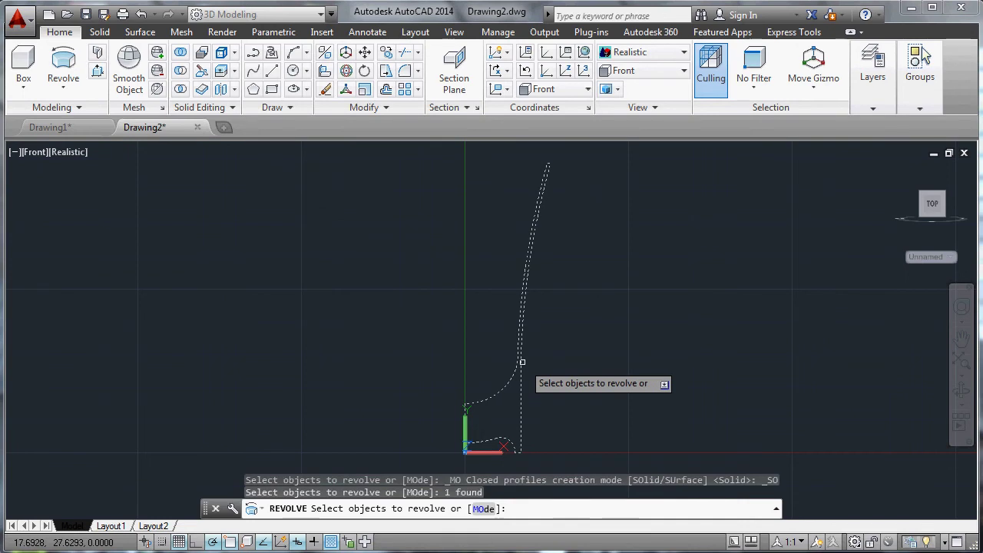
pyautogui.press('Return')
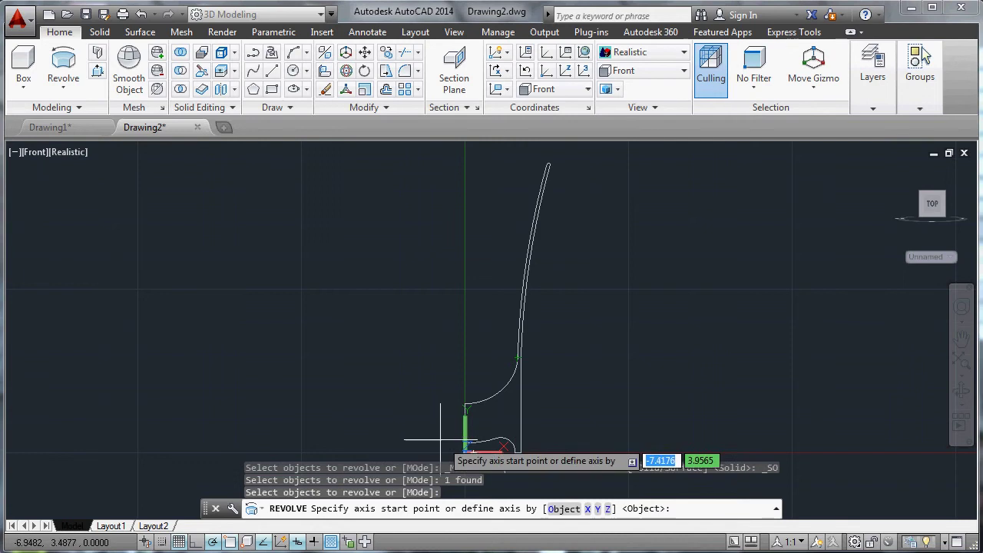
pyautogui.scroll(3, 466, 451)
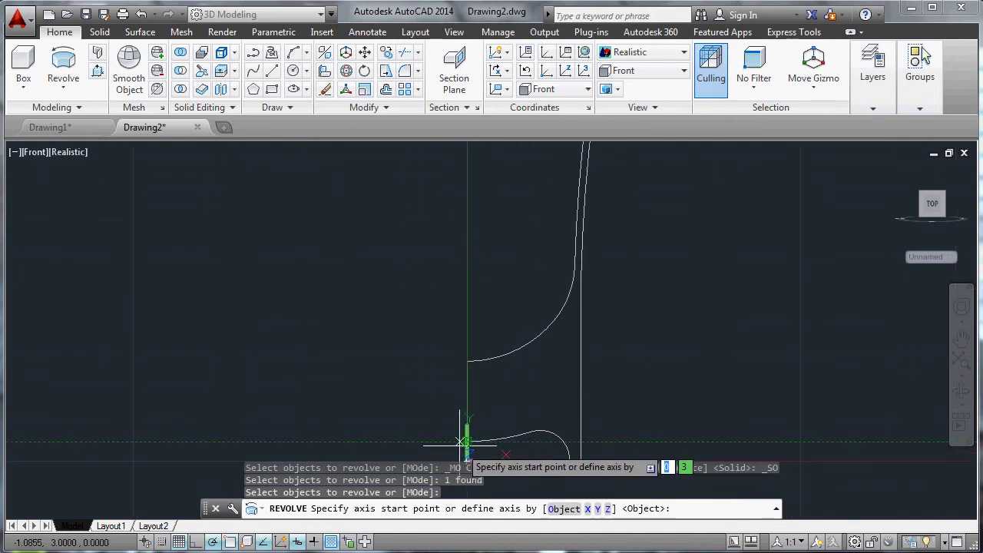
pyautogui.click(466, 441)
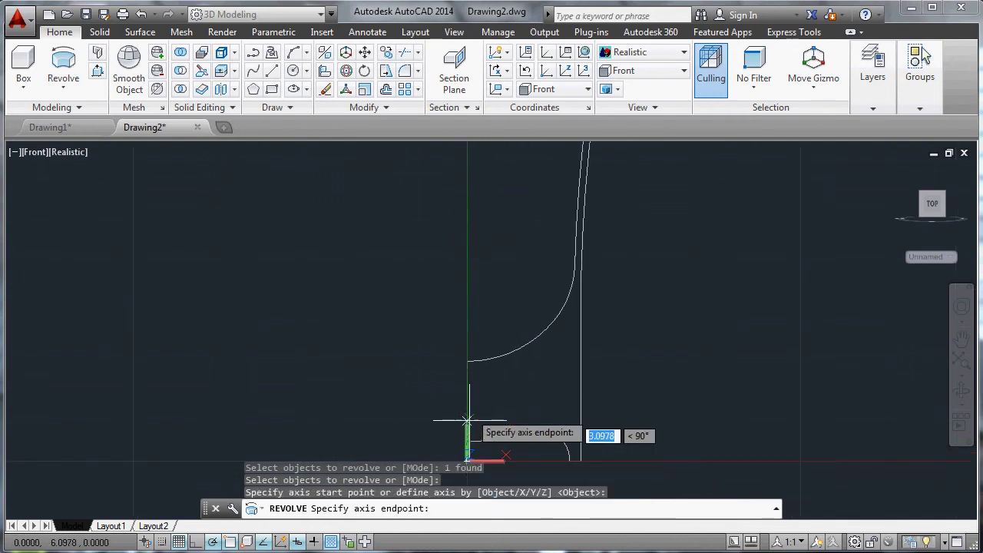
pyautogui.click(466, 360)
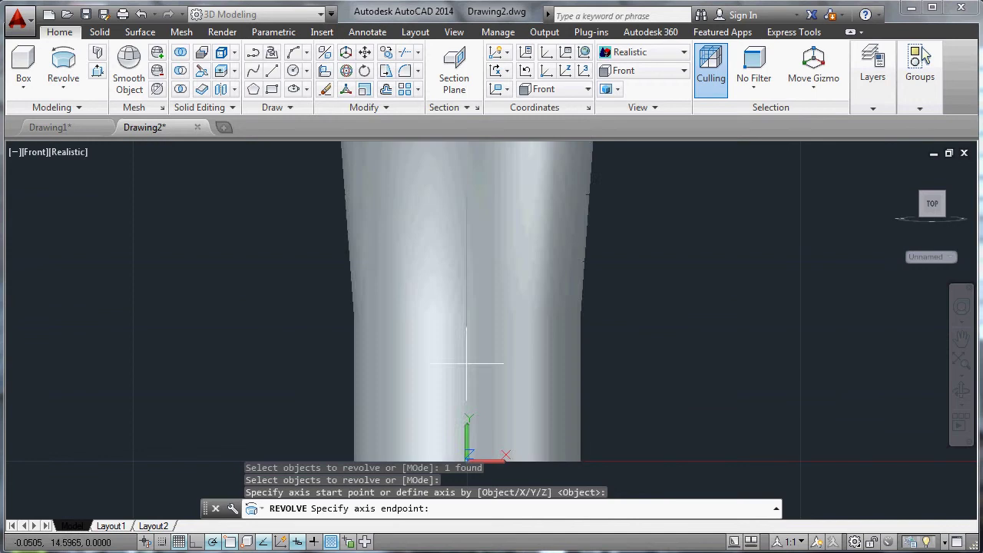
pyautogui.scroll(-5, 475, 381)
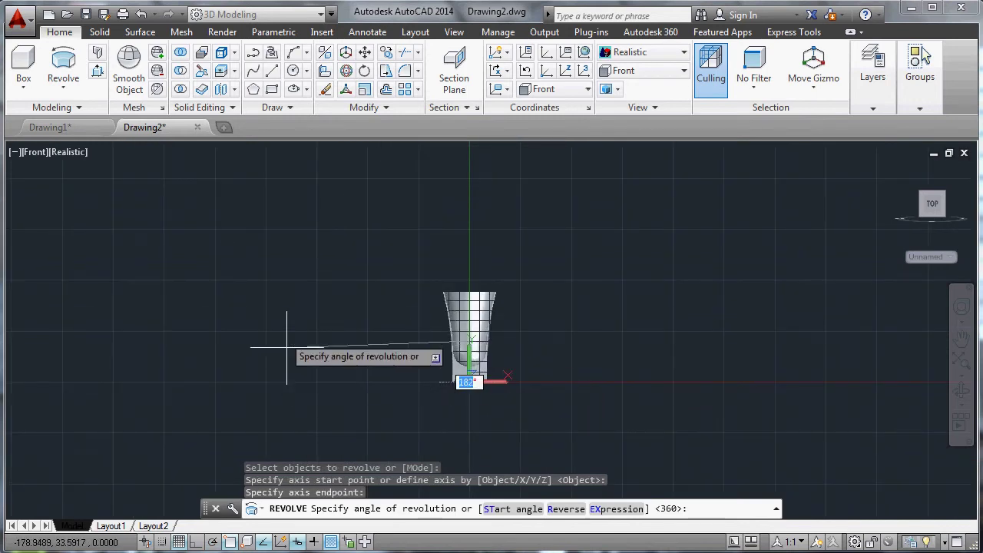
pyautogui.scroll(6, 331, 372)
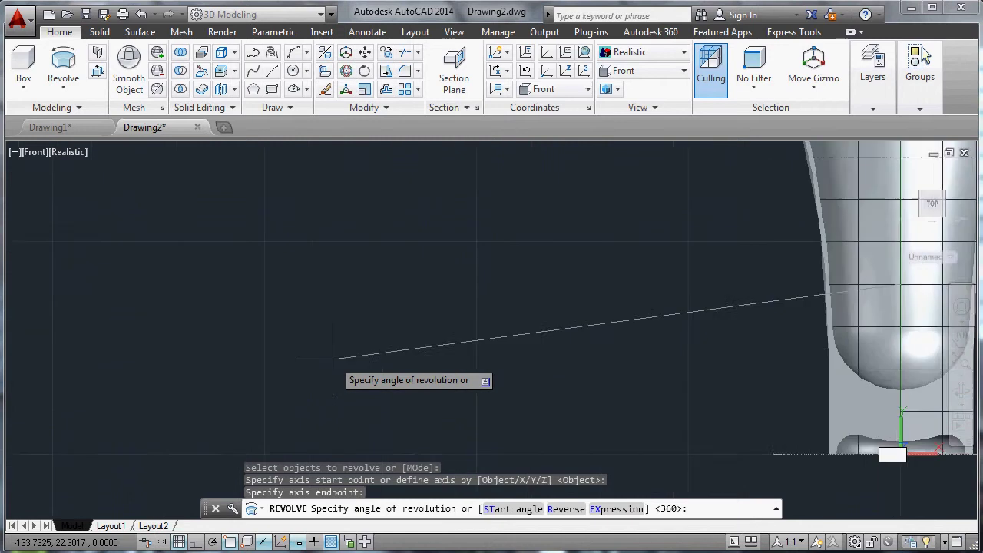
pyautogui.scroll(-2, 333, 337)
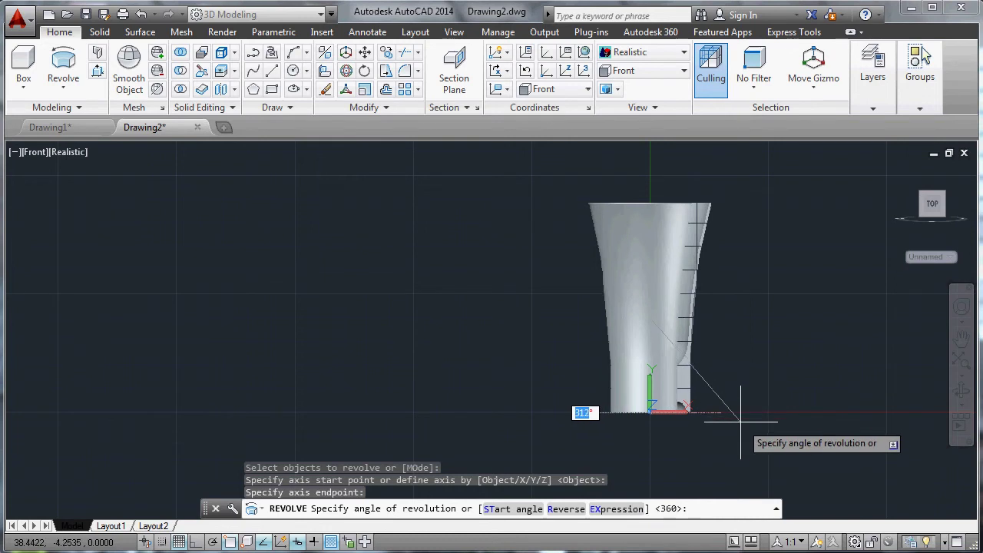
pyautogui.press('Return')
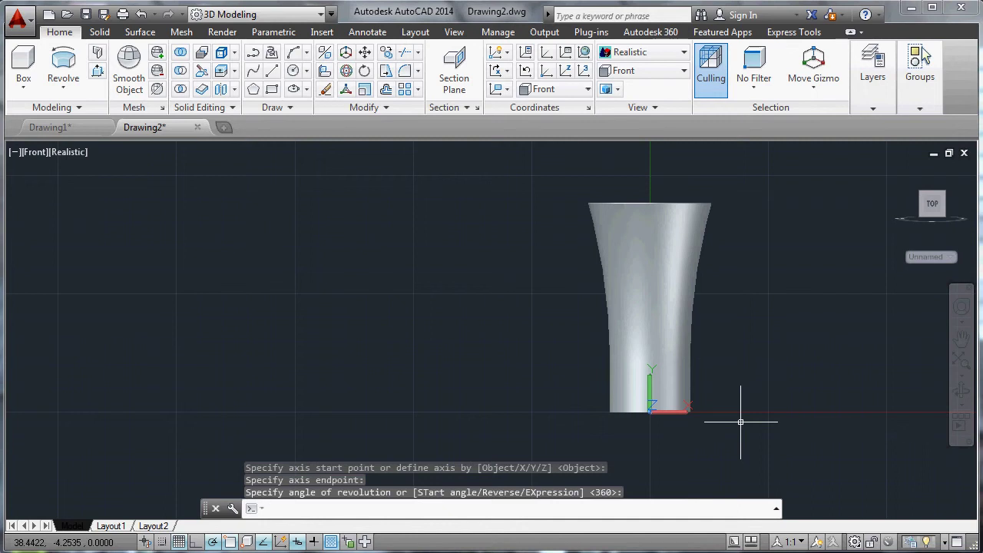
# Step: Orbit and zoom to view the cup from slightly above, showing its open top
pyautogui.moveTo(713, 340)
pyautogui.keyDown('shift'); pyautogui.mouseDown(button='middle')
pyautogui.moveTo(650, 487)
pyautogui.moveTo(715, 454)
pyautogui.moveTo(686, 450)
pyautogui.moveTo(689, 481)
pyautogui.moveTo(739, 374)
pyautogui.mouseUp(button='middle'); pyautogui.keyUp('shift')
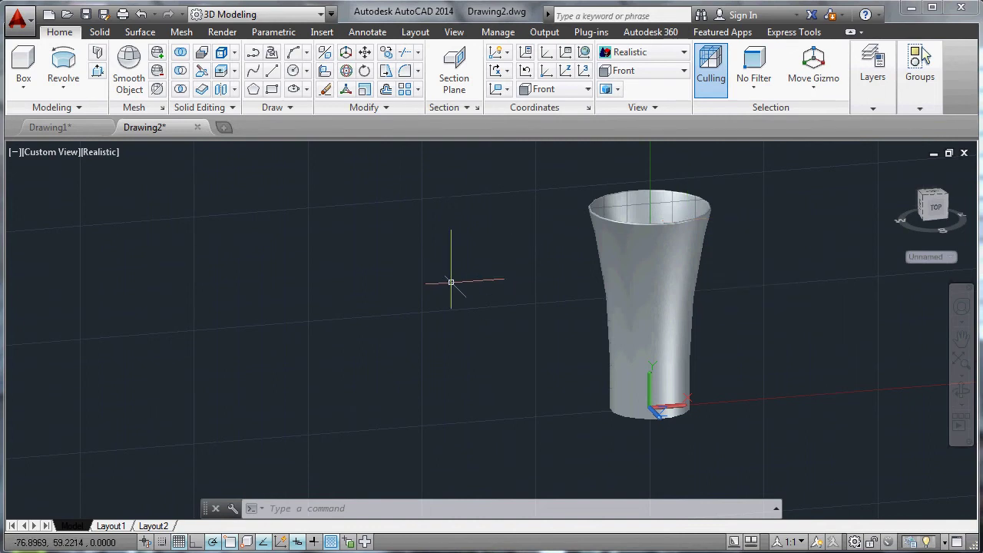
pyautogui.scroll(-2, 389, 283)
pyautogui.scroll(1, 566, 258)
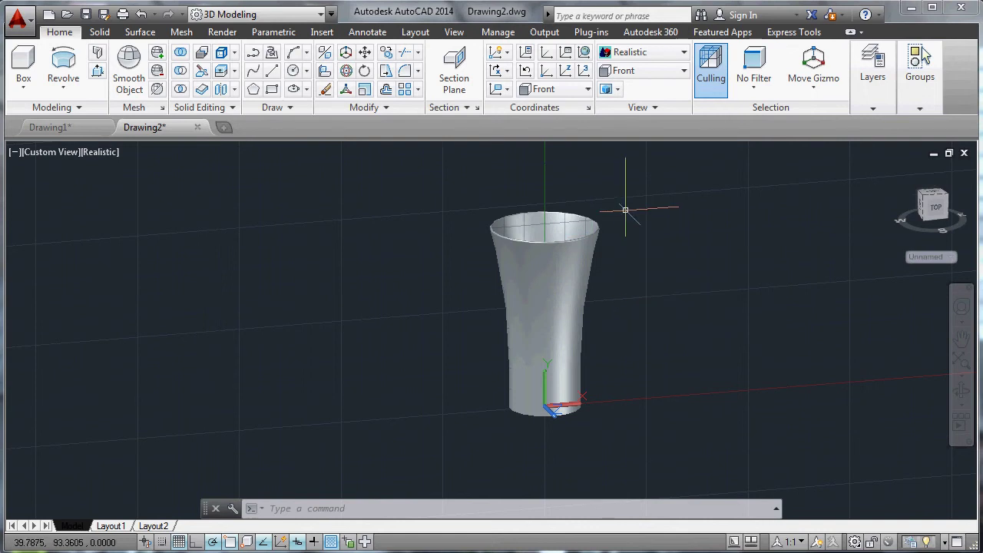
pyautogui.scroll(2, 607, 187)
pyautogui.scroll(-2, 608, 186)
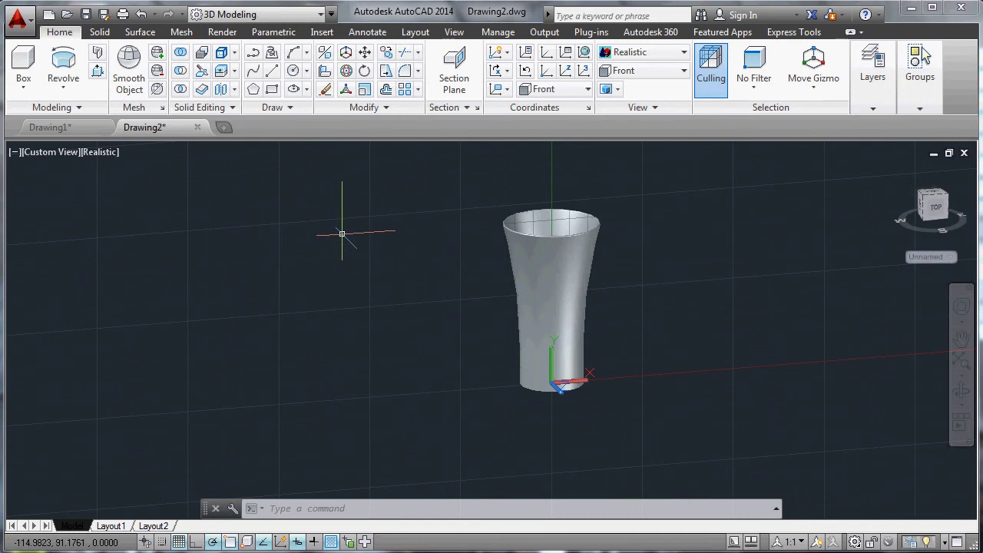
# Step: Apply the Top preset view, then orbit into an angled overhead view of the cup
pyautogui.click(455, 33)
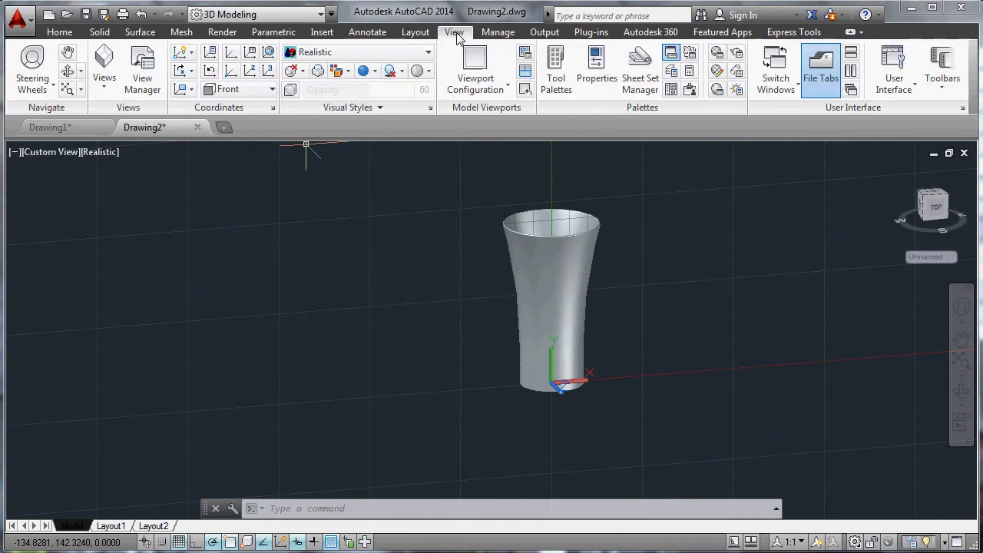
pyautogui.click(104, 77)
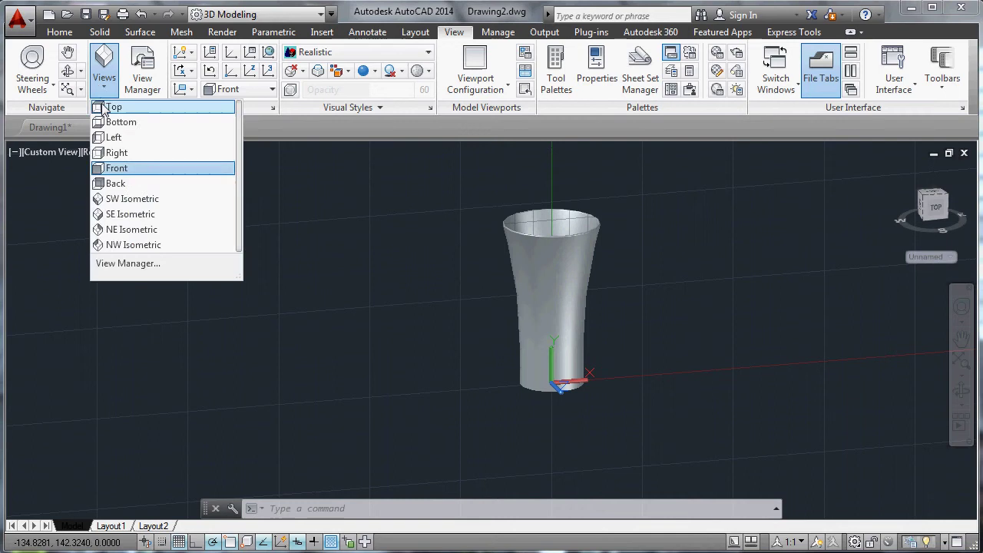
pyautogui.click(115, 167)
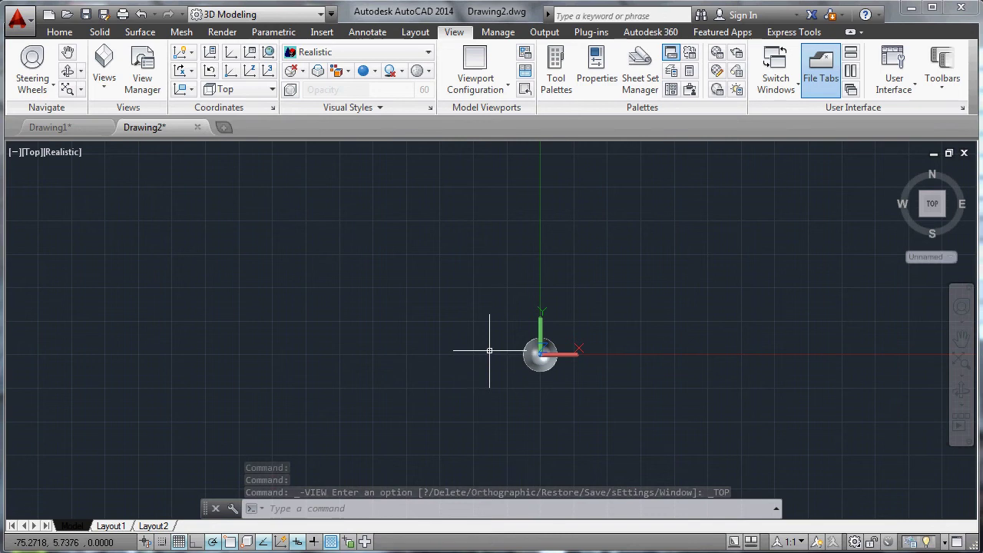
pyautogui.keyDown('shift'); pyautogui.moveTo(489, 350); pyautogui.dragTo(502, 320, button='middle'); pyautogui.keyUp('shift')
pyautogui.keyDown('shift'); pyautogui.moveTo(511, 295); pyautogui.dragTo(478, 272, button='middle'); pyautogui.keyUp('shift')
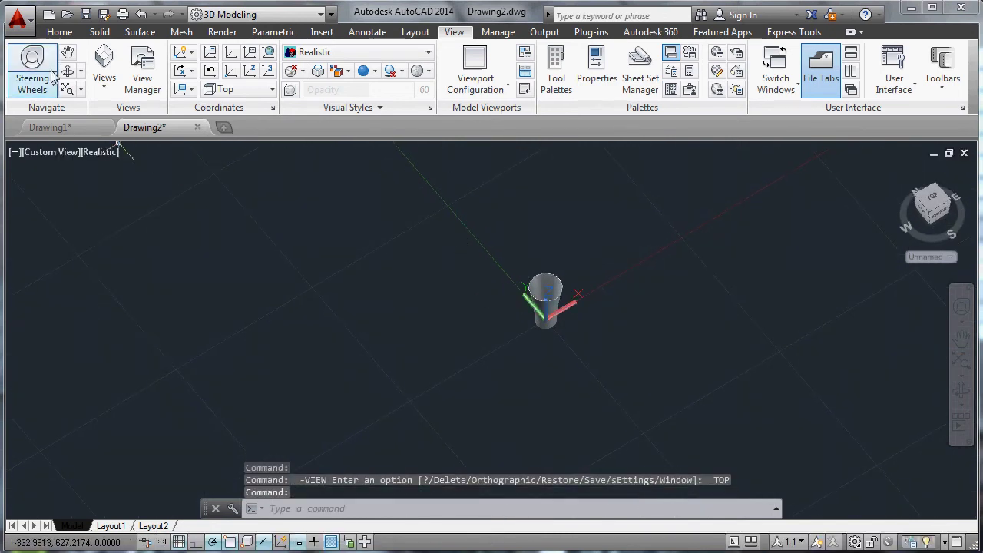
pyautogui.click(59, 33)
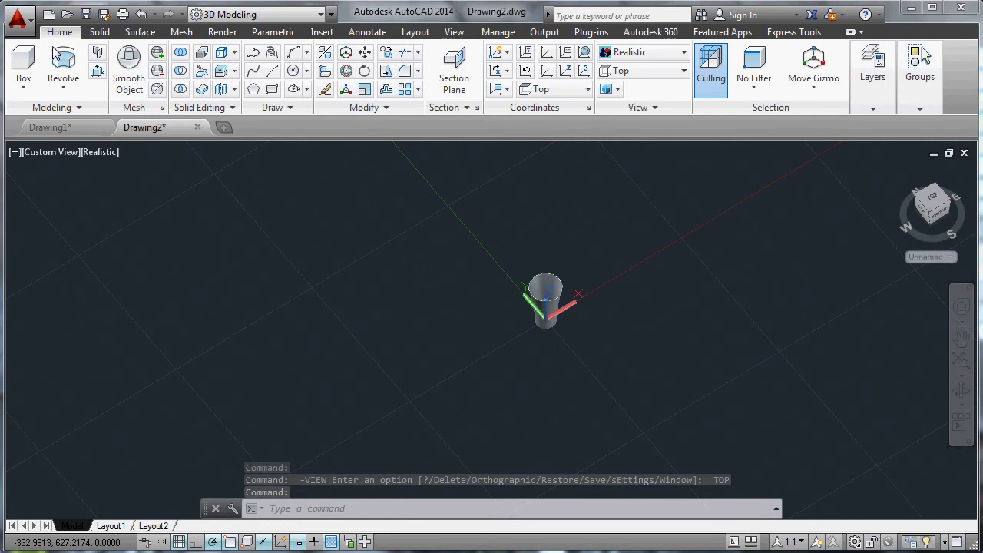
# Step: Draw a flat box solid spanning beneath the cup as its base slab
pyautogui.click(24, 66)
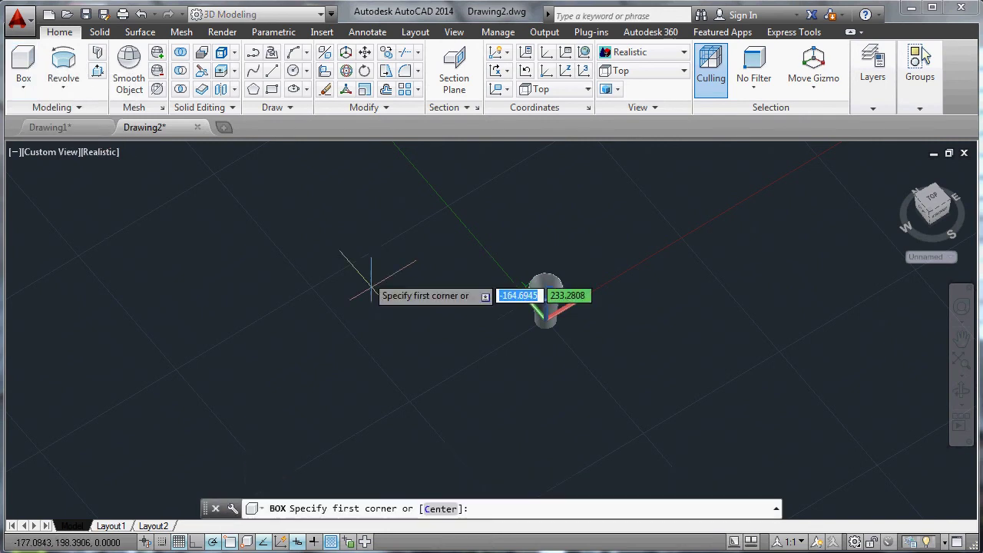
pyautogui.click(369, 294)
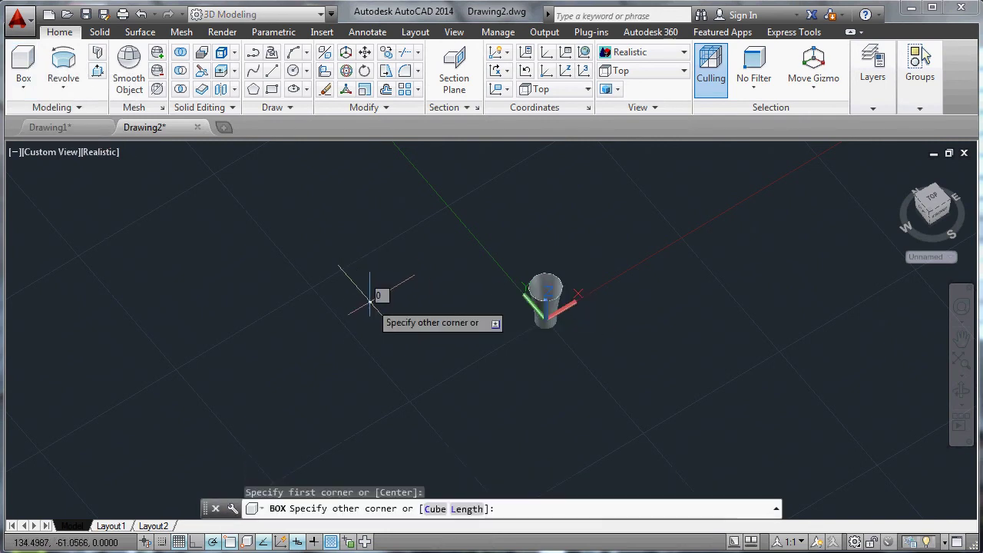
pyautogui.click(752, 322)
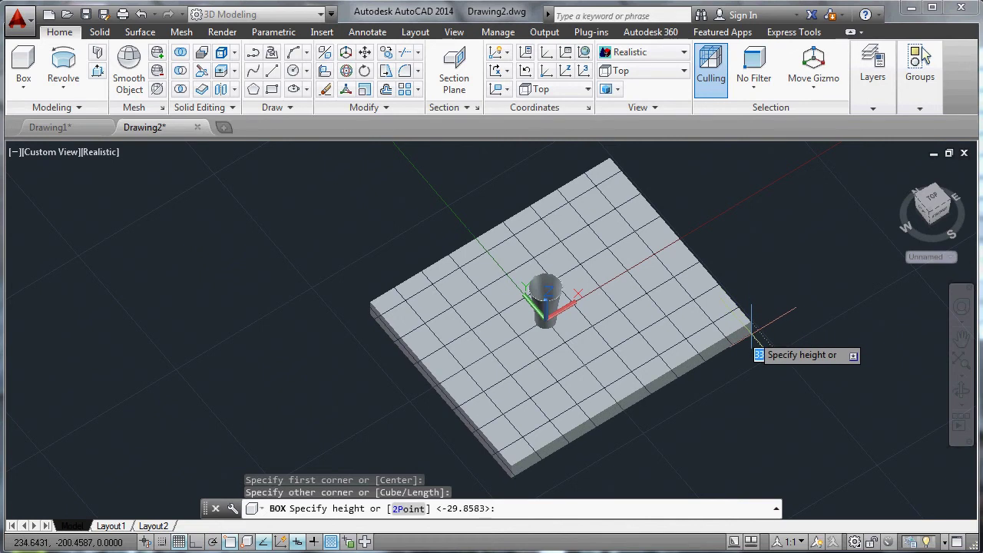
pyautogui.click(752, 330)
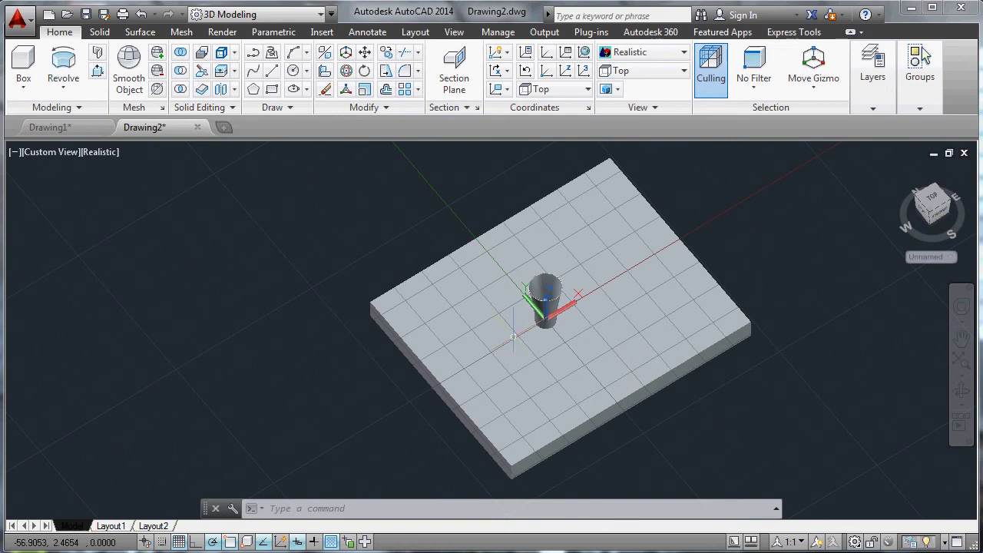
# Step: Set Perspective projection from the ViewCube menu, then orbit and zoom close on the cup
pyautogui.scroll(3, 517, 328)
pyautogui.scroll(2, 530, 319)
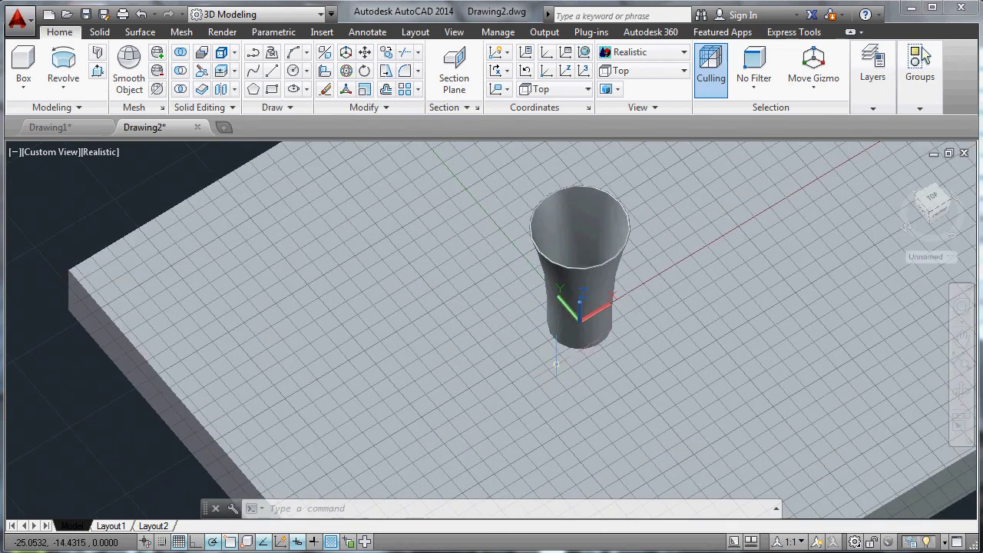
pyautogui.scroll(-3, 532, 430)
pyautogui.scroll(2, 561, 329)
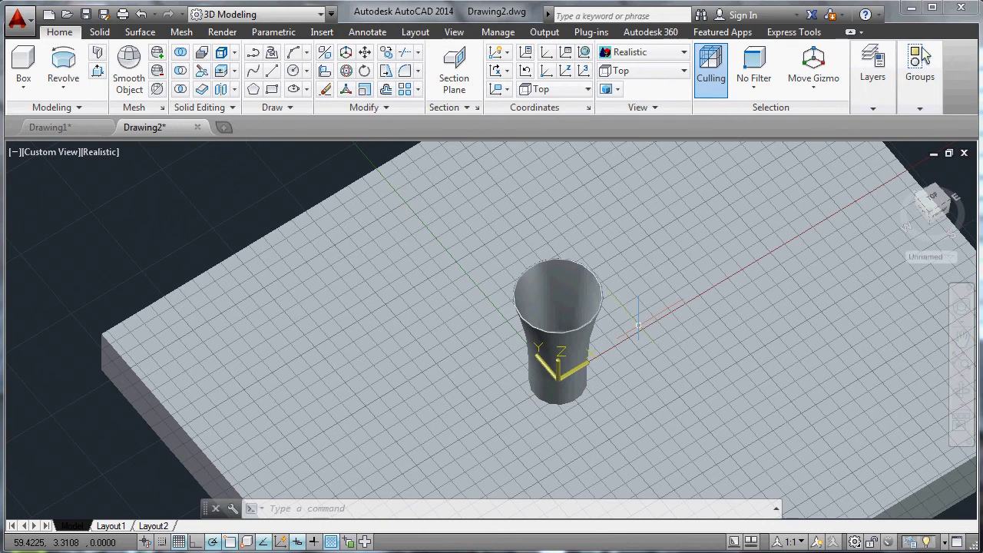
pyautogui.rightClick(934, 210)
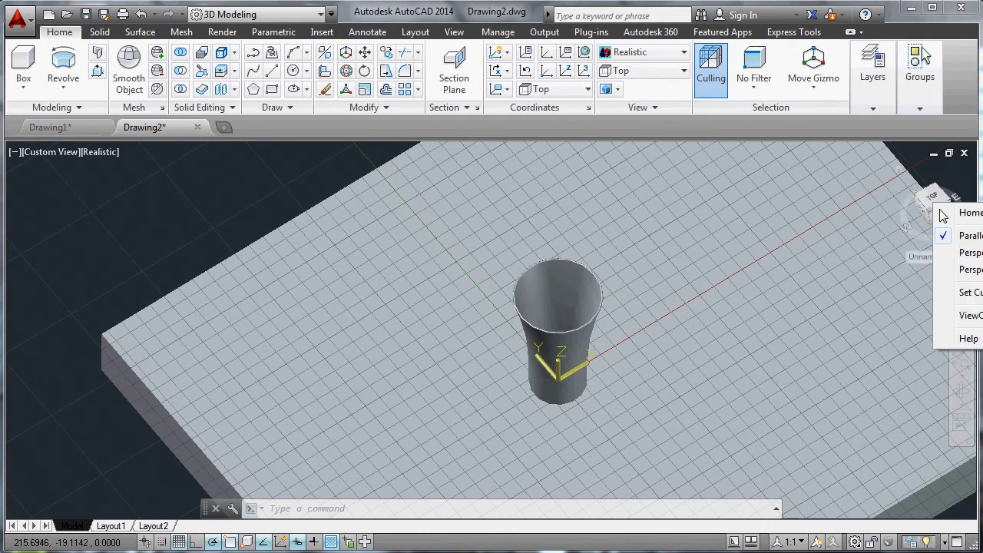
pyautogui.click(952, 253)
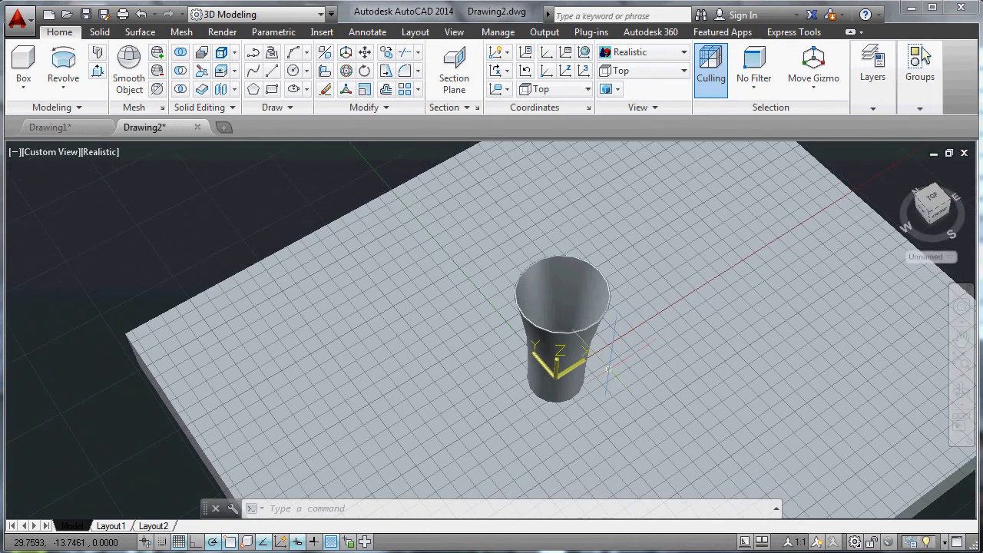
pyautogui.keyDown('shift'); pyautogui.moveTo(615, 391); pyautogui.dragTo(584, 391, button='middle'); pyautogui.keyUp('shift')
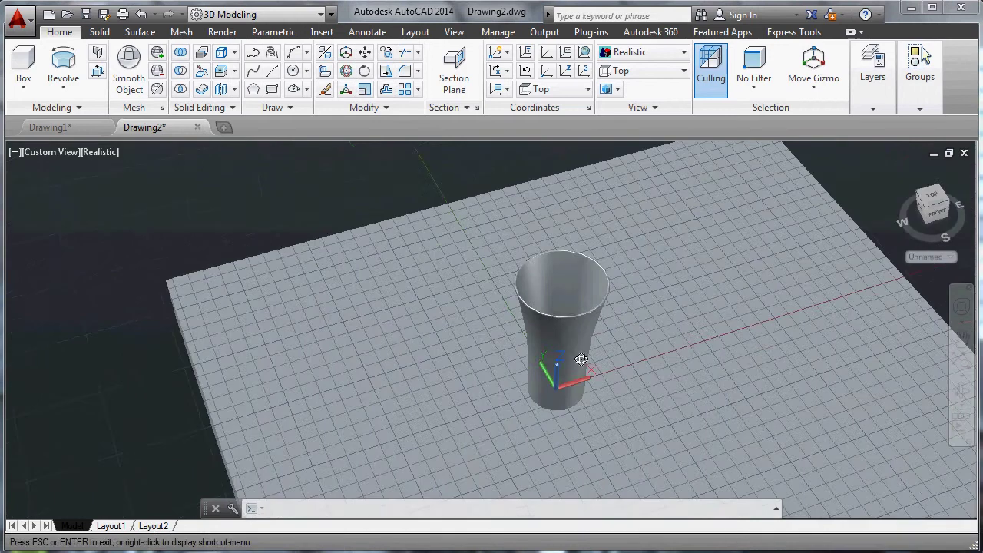
pyautogui.scroll(1, 559, 328)
pyautogui.scroll(1, 588, 332)
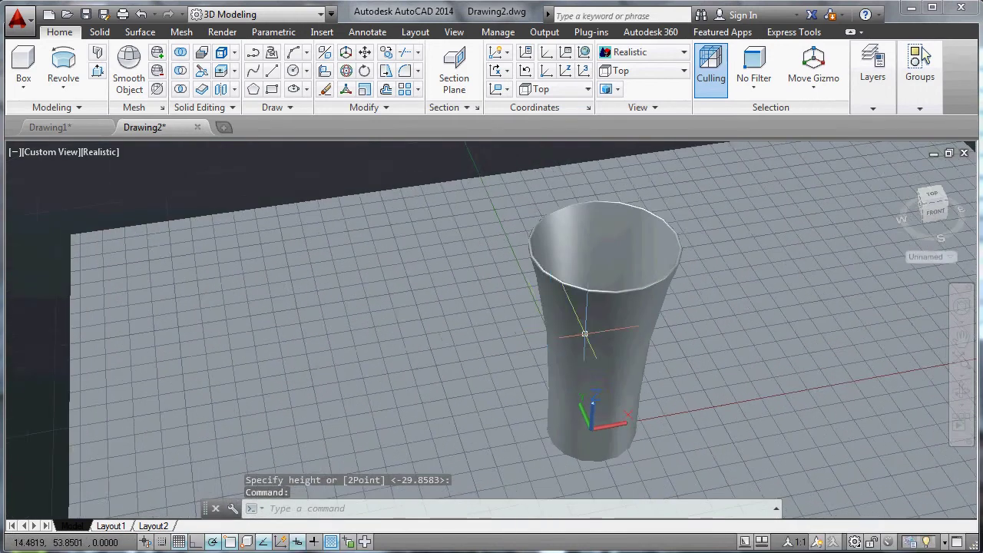
pyautogui.scroll(1, 587, 331)
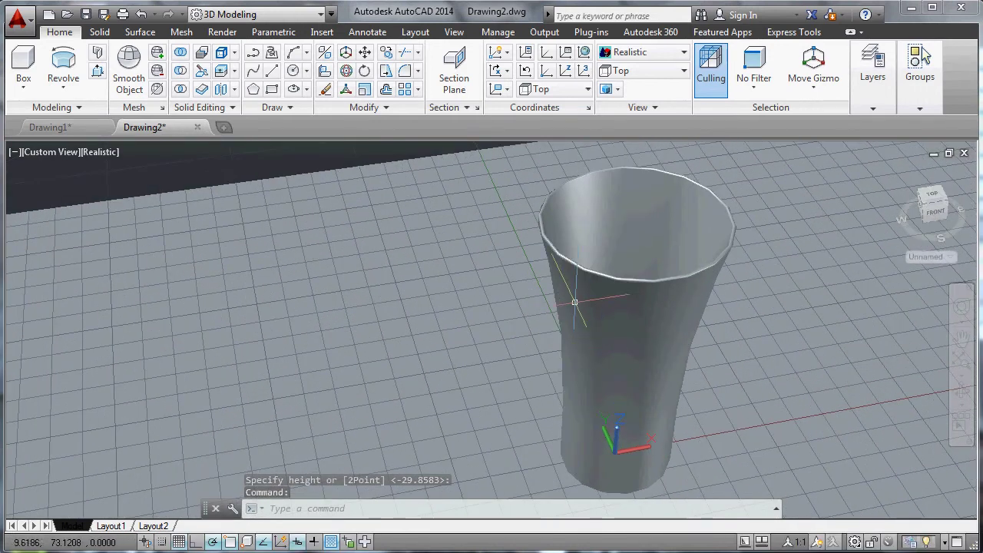
# Step: Turn on sunlight with default lighting off, and set the sky to Sky Background and Illumination
pyautogui.click(232, 36)
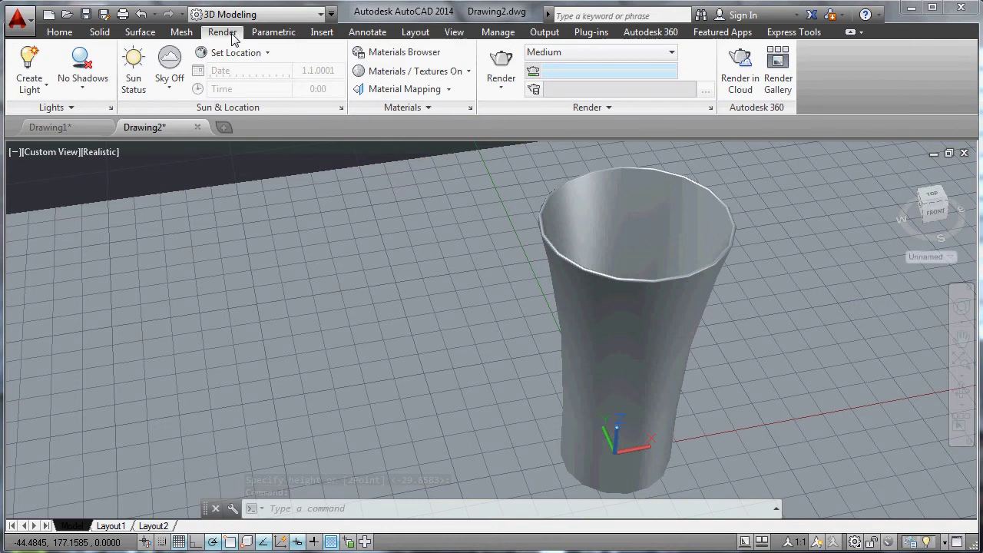
pyautogui.click(135, 81)
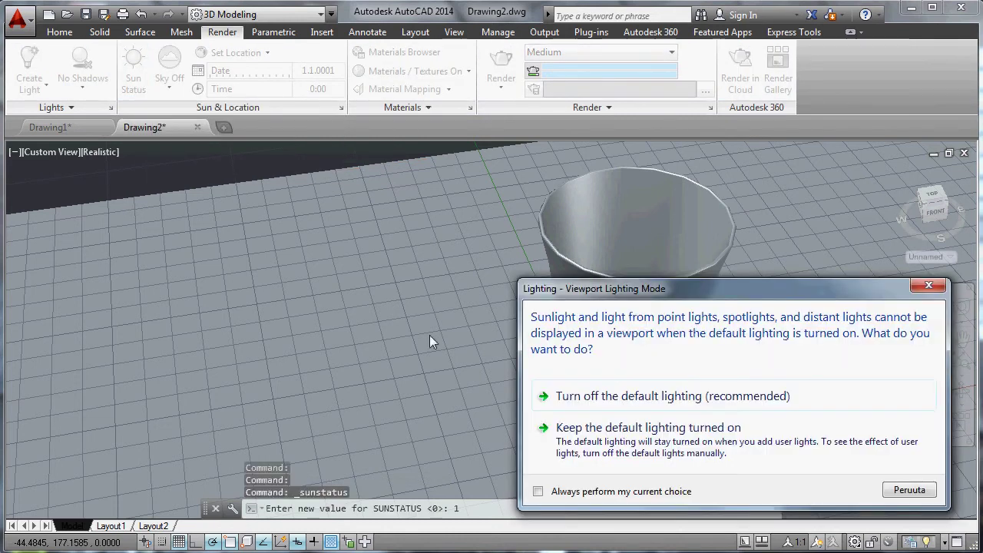
pyautogui.click(612, 397)
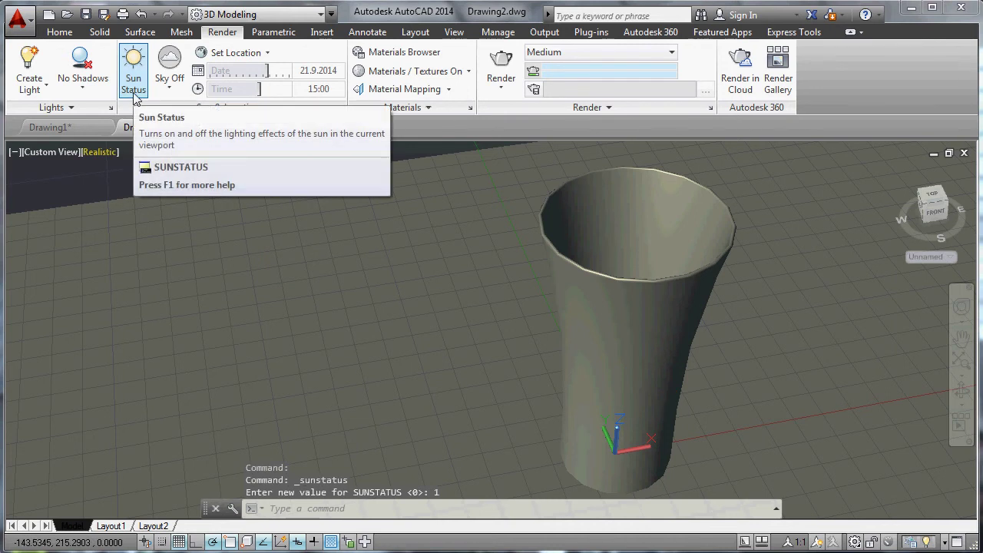
pyautogui.click(174, 90)
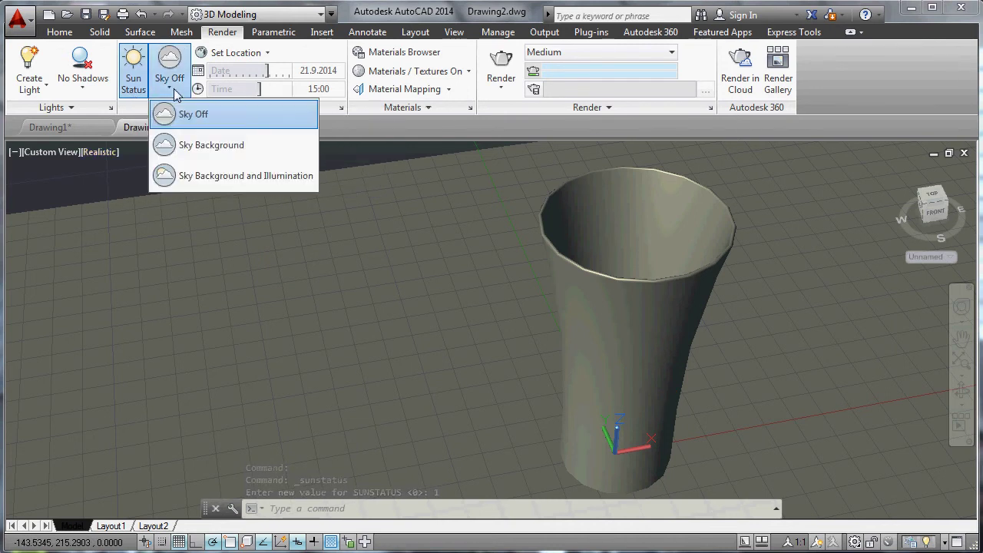
pyautogui.click(225, 178)
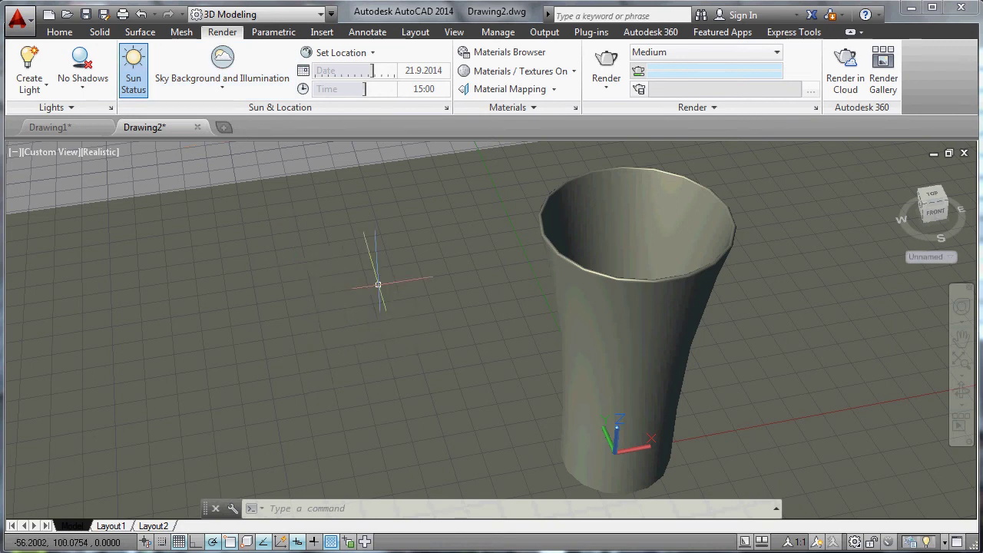
pyautogui.moveTo(564, 307); pyautogui.dragTo(520, 297, button='middle')
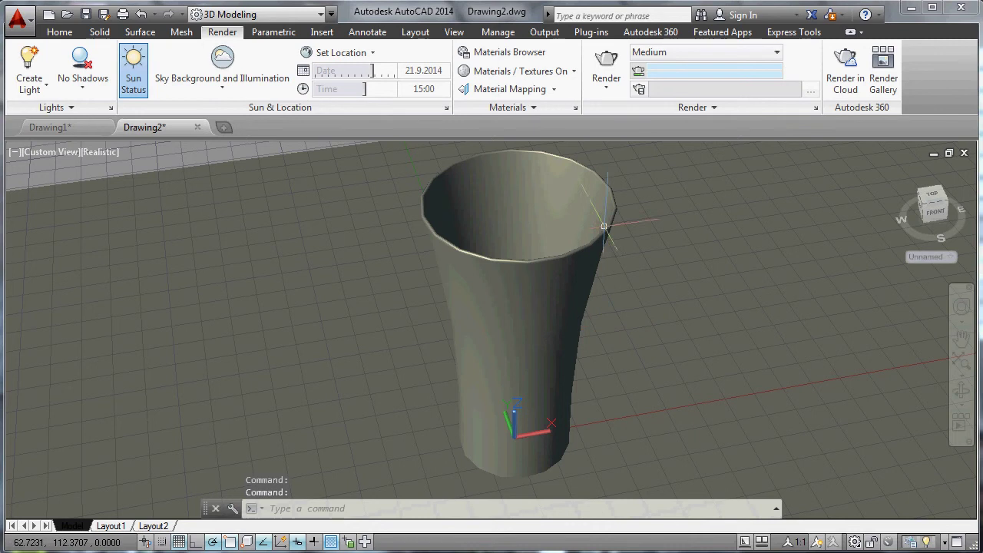
# Step: Apply the Clear - Light glass material from the Materials Browser to the cup
pyautogui.click(511, 53)
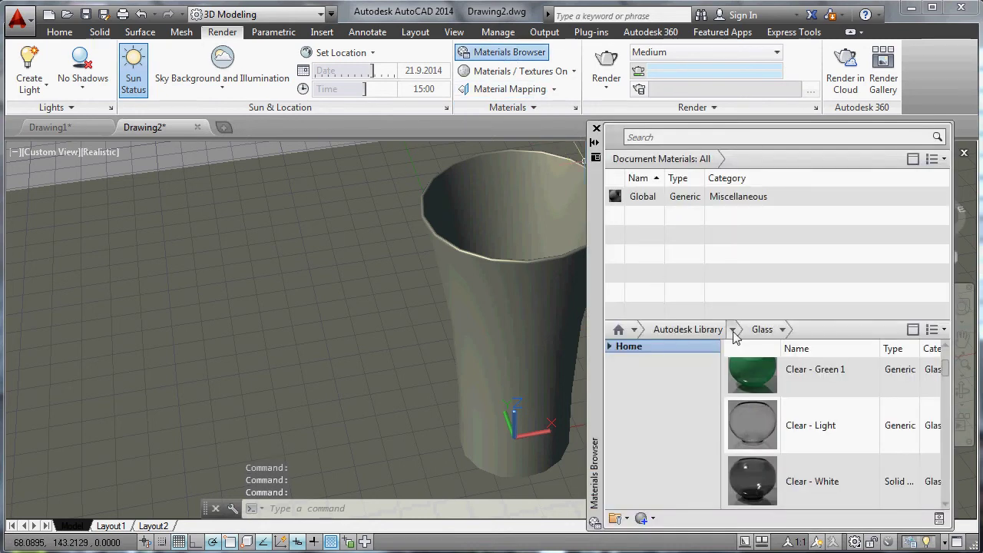
pyautogui.click(733, 330)
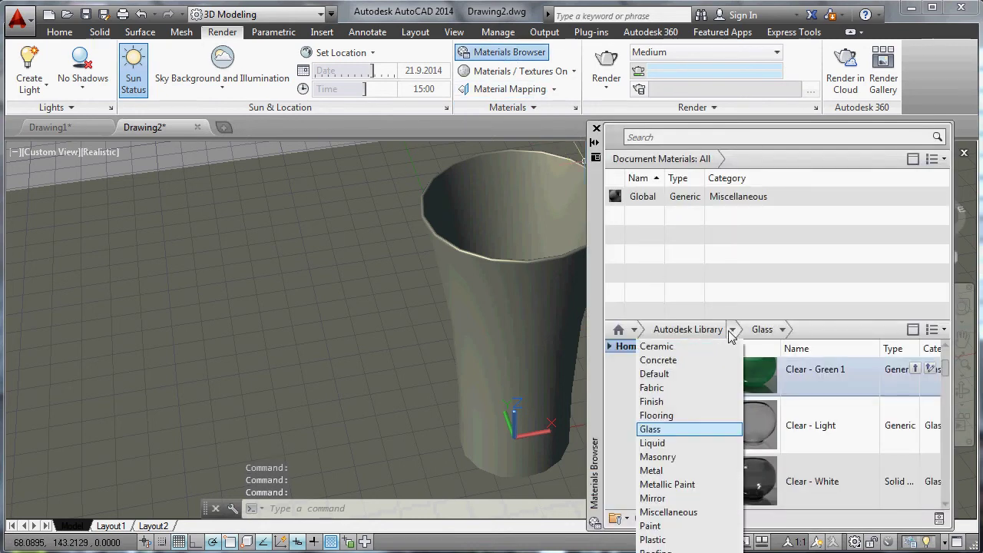
pyautogui.click(674, 432)
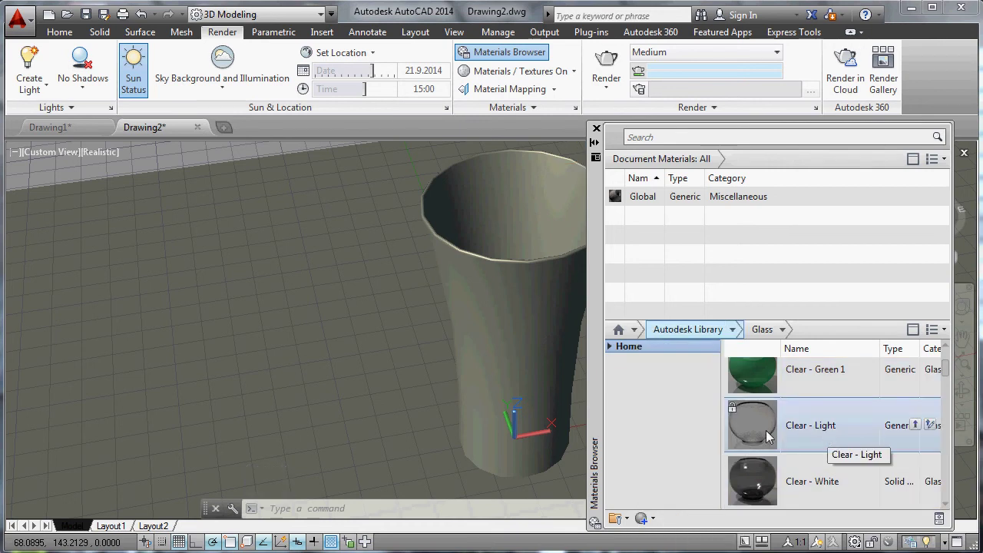
pyautogui.moveTo(759, 430); pyautogui.dragTo(509, 278)
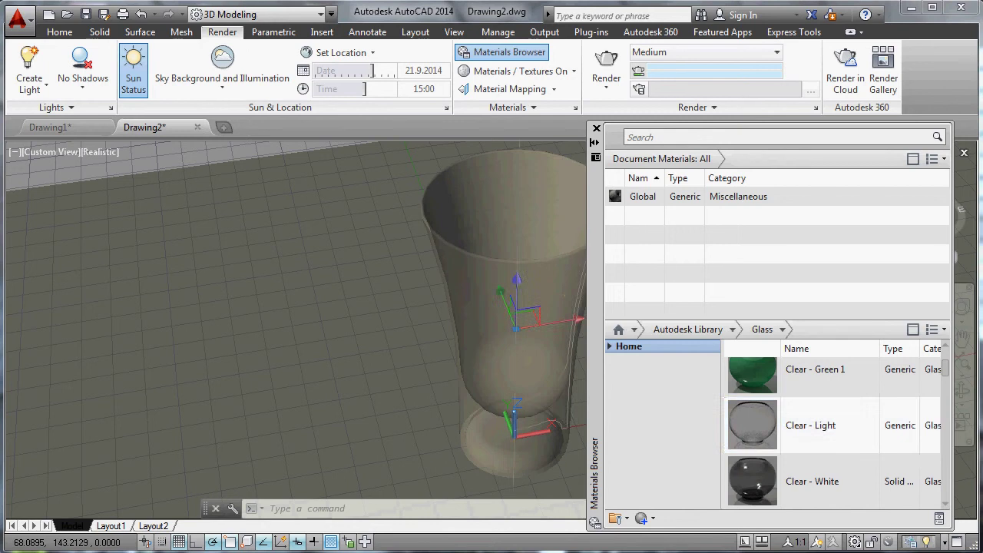
# Step: Apply the Teak Solid Polished wood material to the base slab
pyautogui.scroll(1, 772, 368)
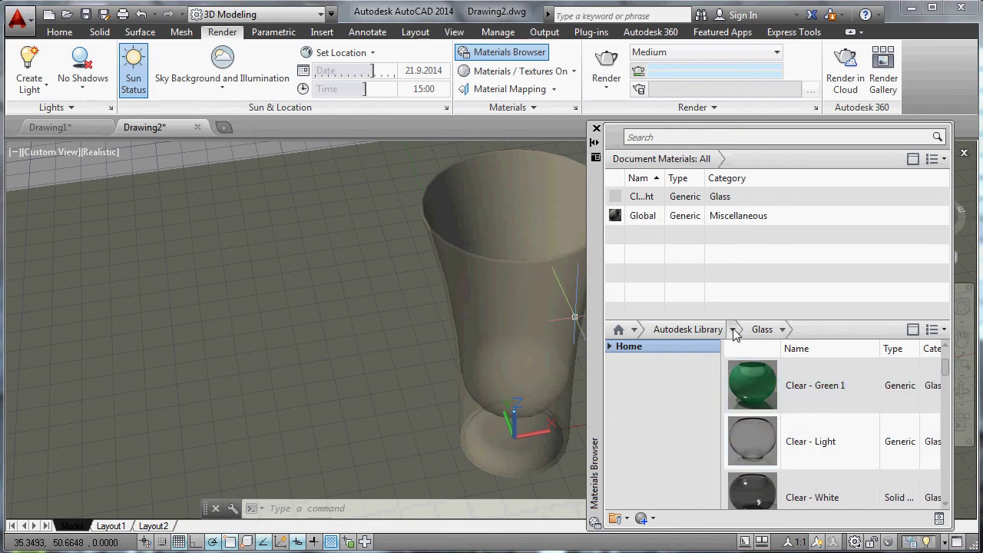
pyautogui.click(733, 330)
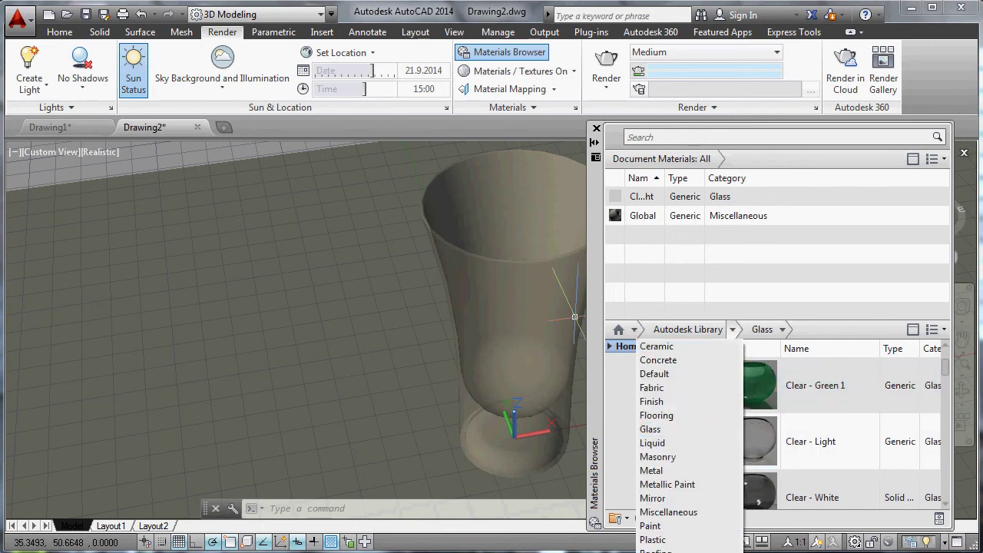
pyautogui.click(657, 552)
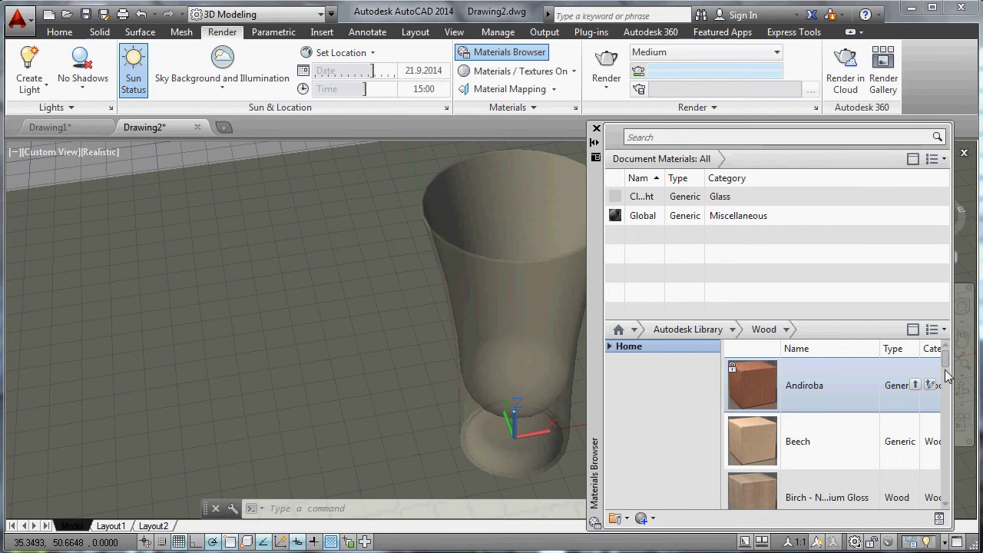
pyautogui.moveTo(946, 374); pyautogui.dragTo(945, 444)
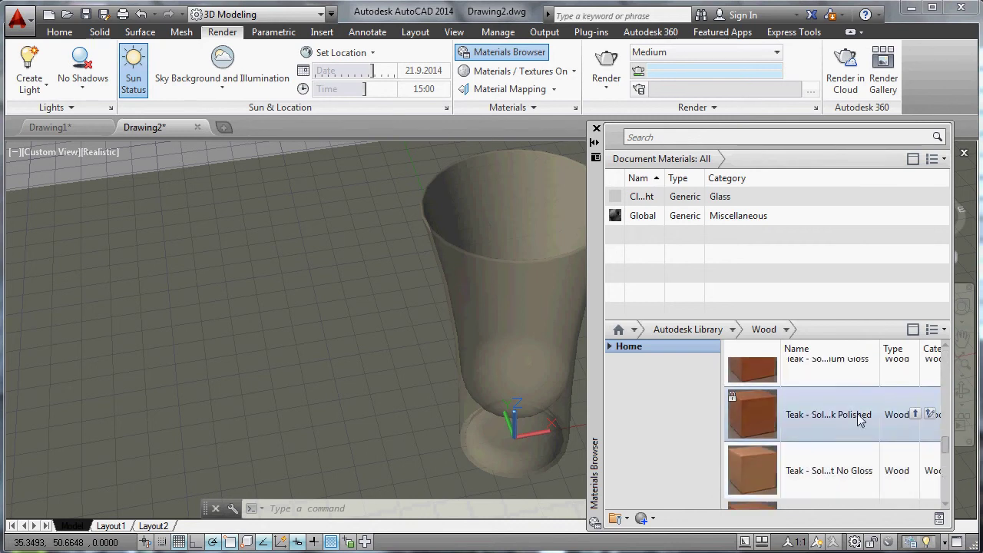
pyautogui.scroll(1, 837, 399)
pyautogui.moveTo(755, 444); pyautogui.dragTo(314, 370)
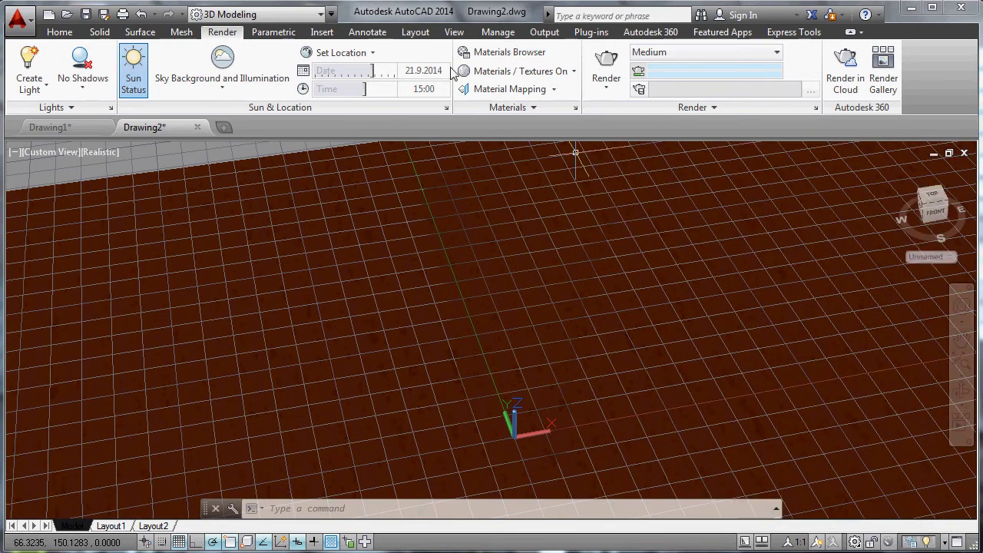
# Step: Switch the viewport to Conceptual and back to Realistic to refresh the shading
pyautogui.click(453, 31)
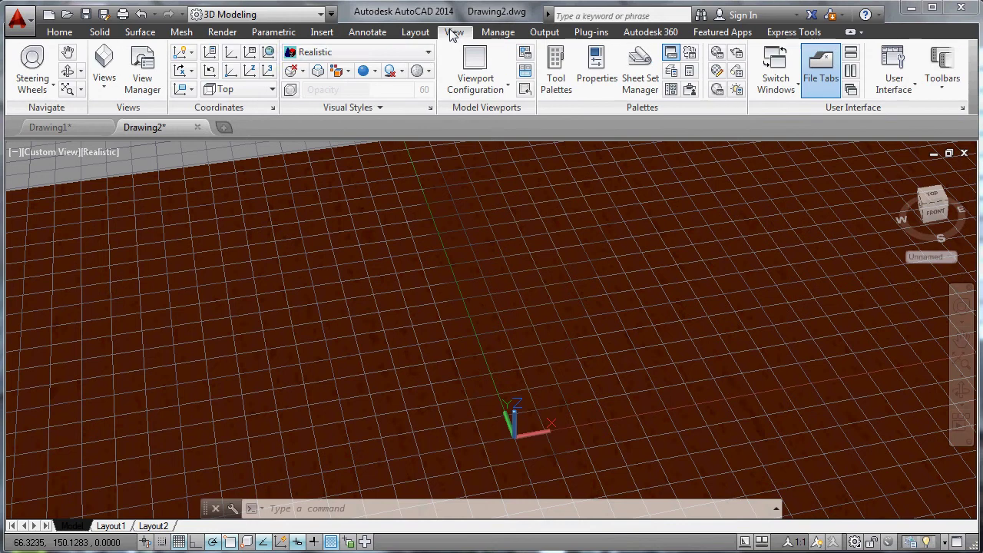
pyautogui.click(426, 52)
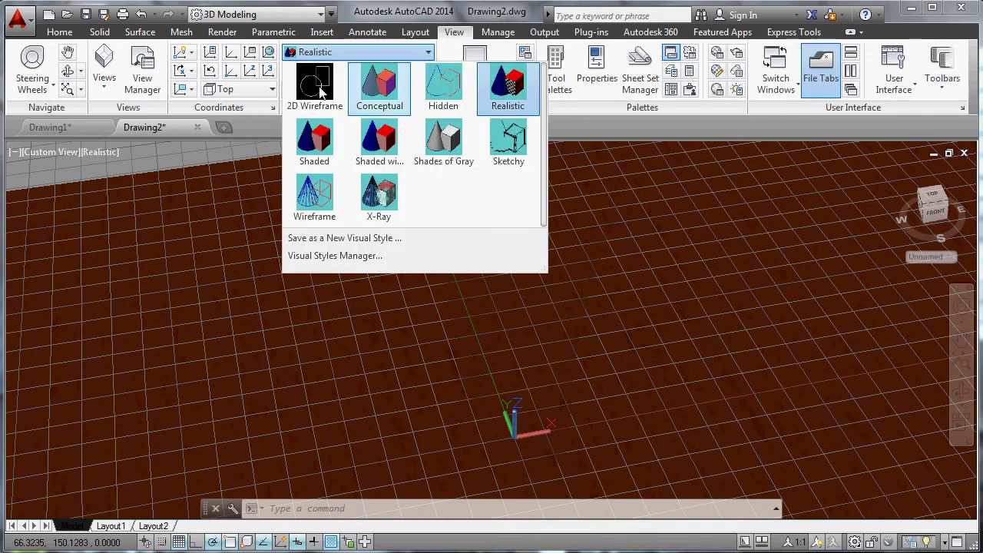
pyautogui.click(372, 93)
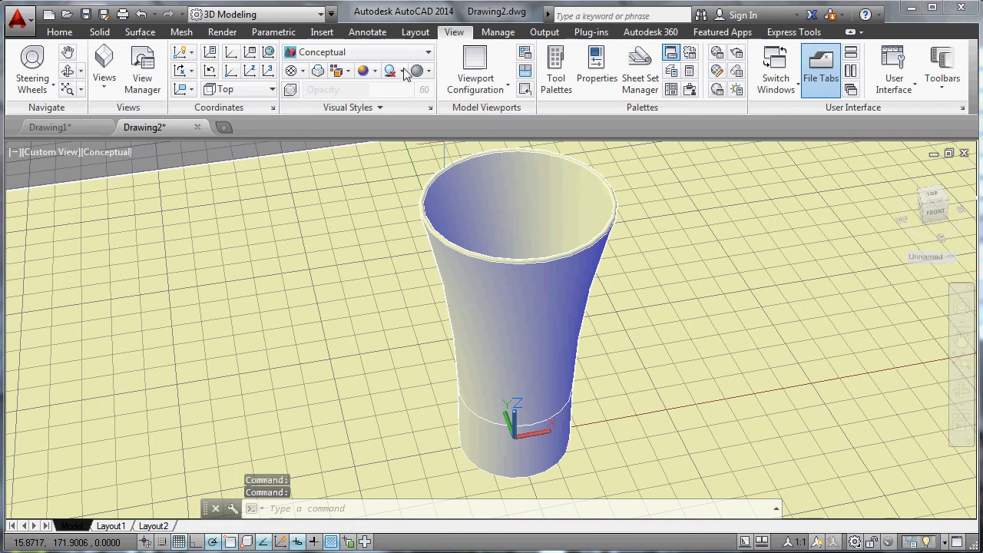
pyautogui.click(428, 52)
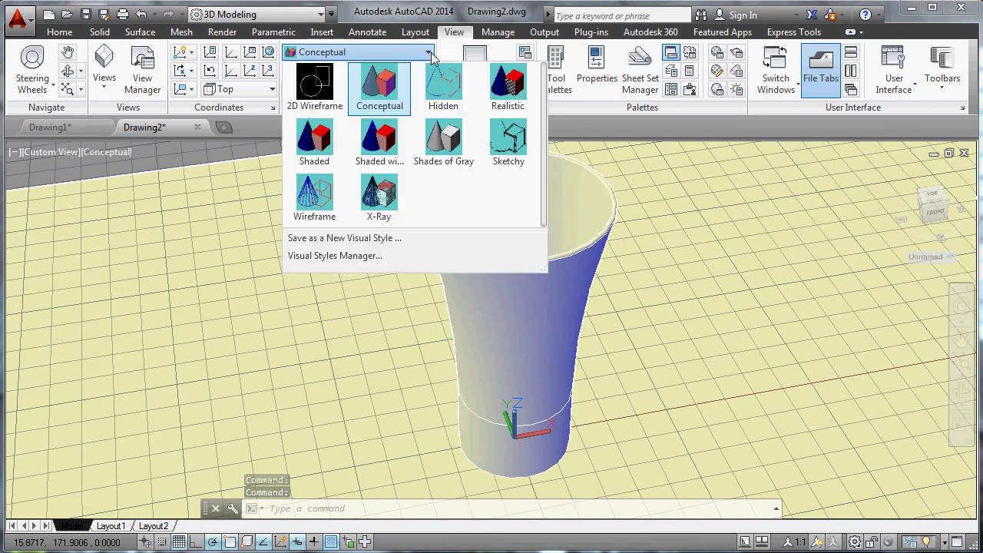
pyautogui.click(508, 86)
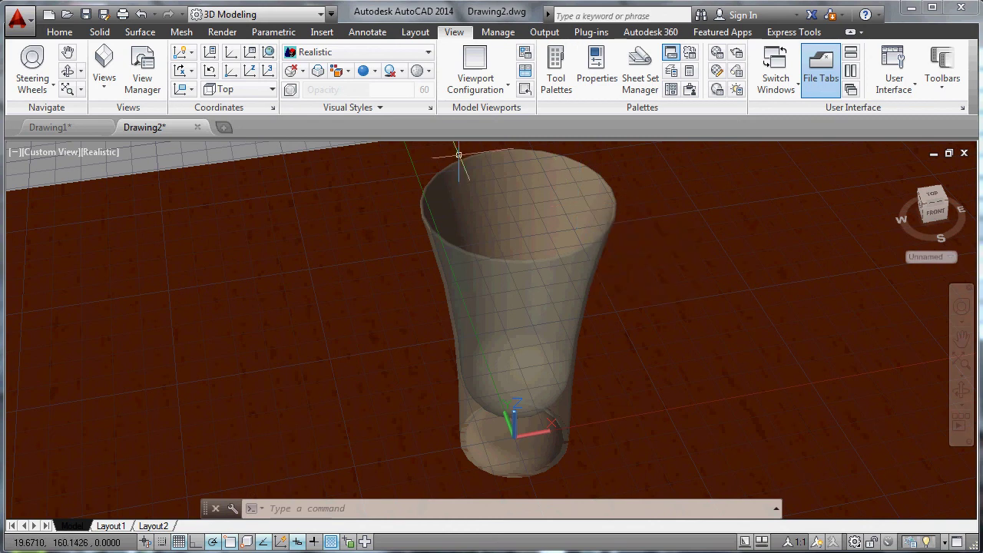
# Step: Give the Clear - Light glass Direct and Oblique reflectivity of 22, then close the material windows
pyautogui.click(235, 35)
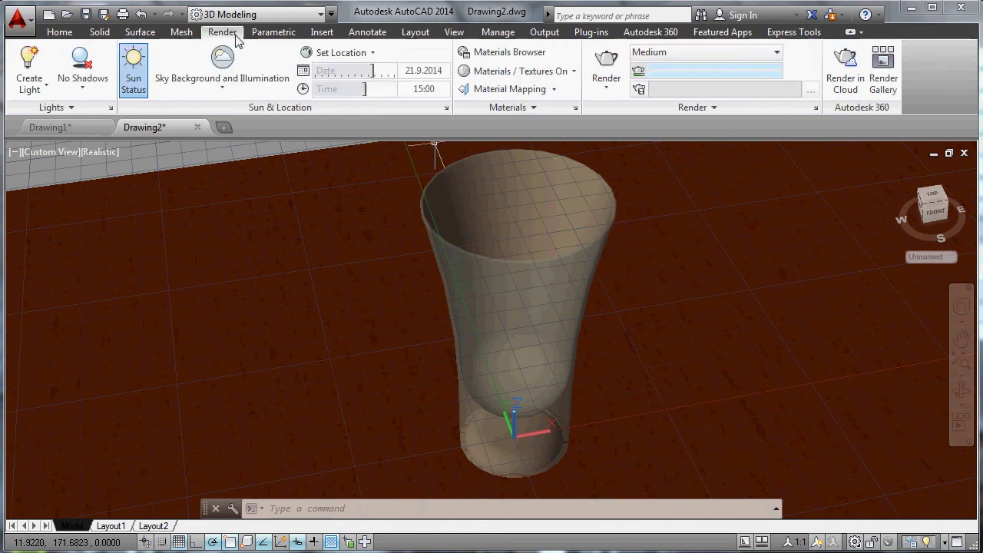
pyautogui.click(481, 54)
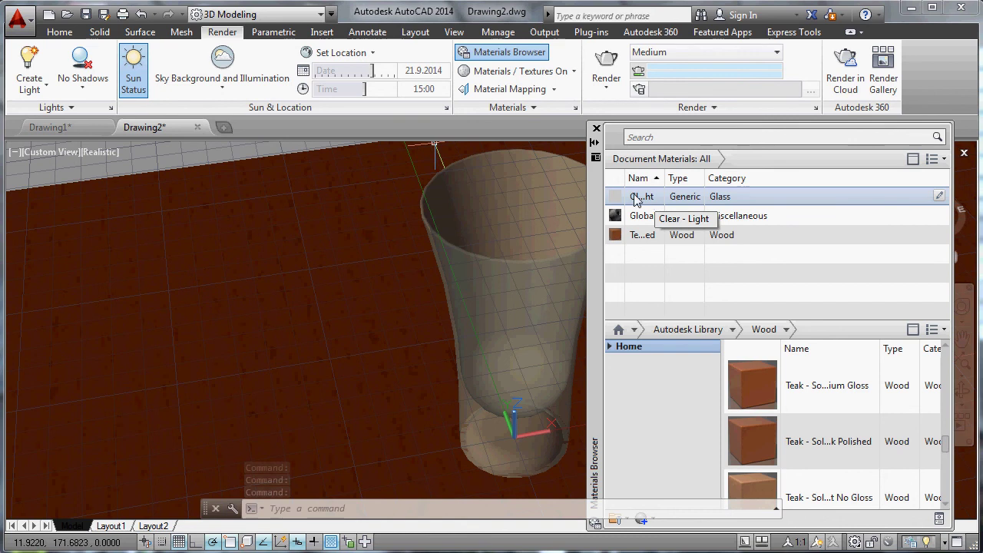
pyautogui.doubleClick(634, 199)
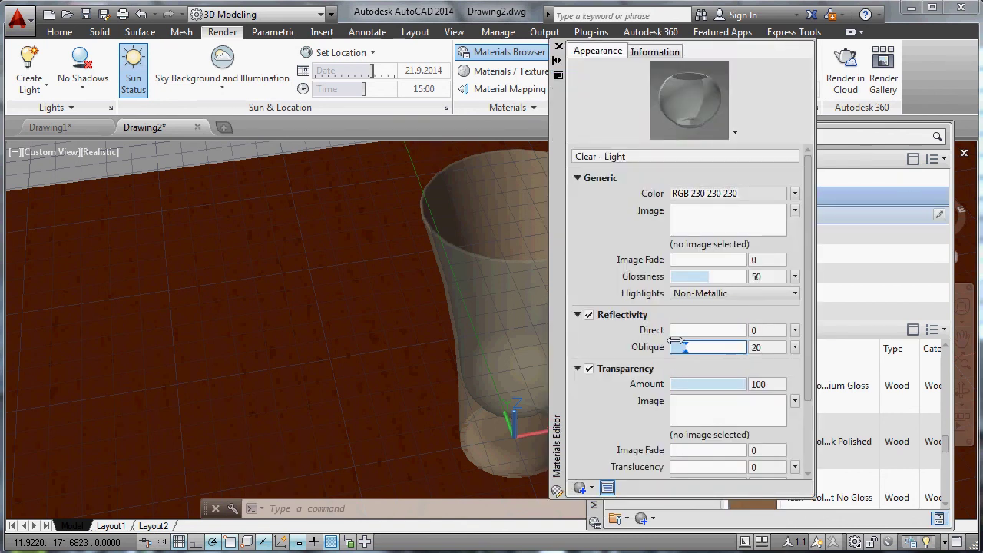
pyautogui.moveTo(676, 330); pyautogui.dragTo(686, 332)
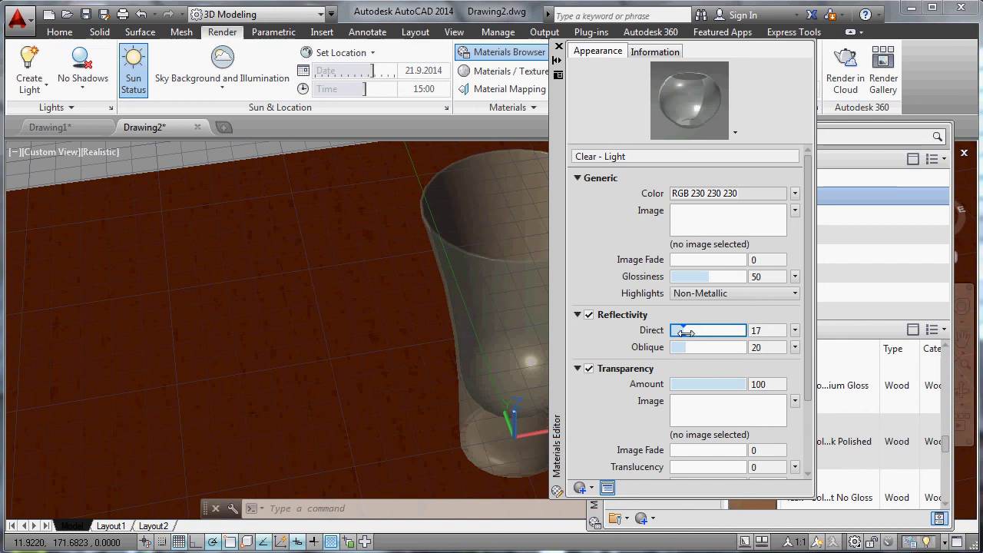
pyautogui.moveTo(689, 346); pyautogui.dragTo(686, 347)
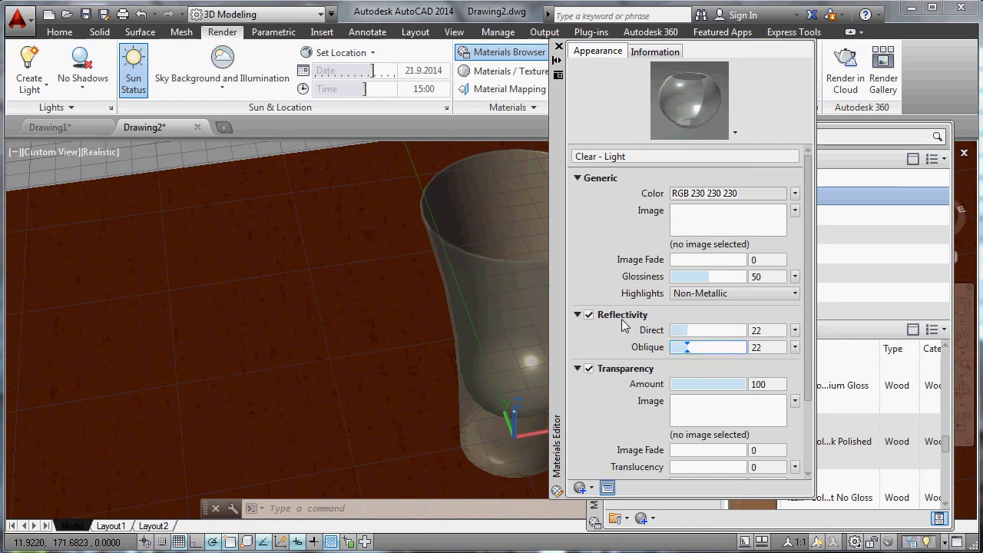
pyautogui.click(559, 47)
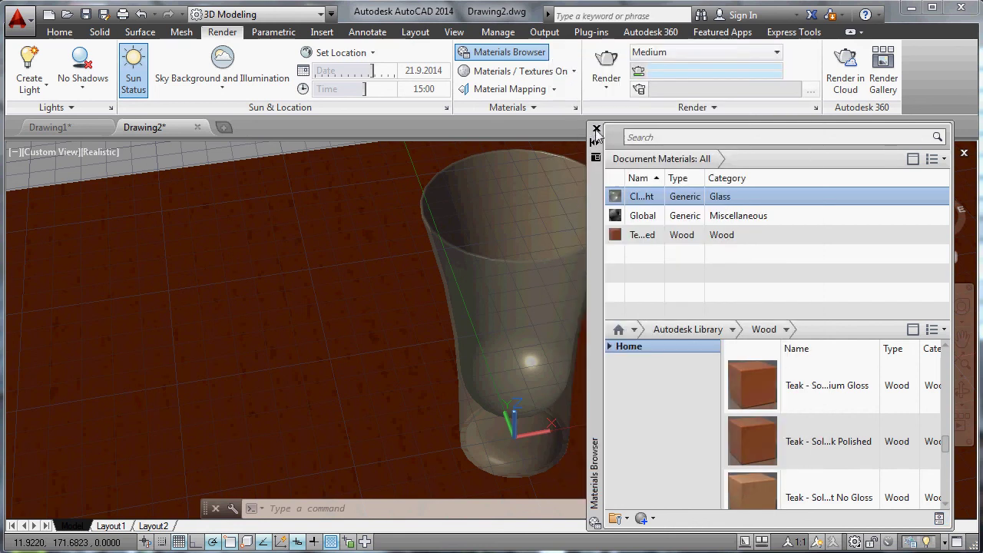
pyautogui.click(596, 129)
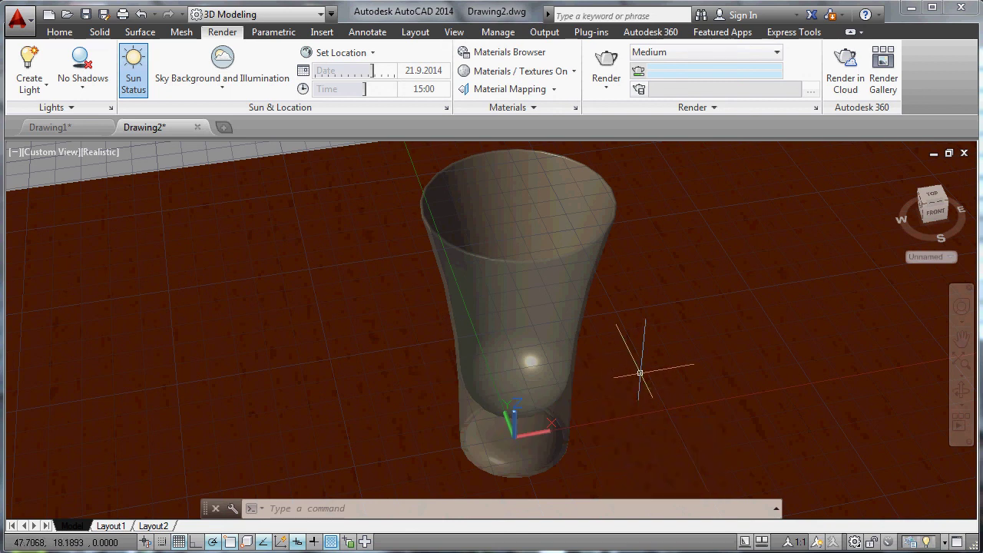
# Step: Set Presentation as current in the Render Presets Manager and confirm
pyautogui.click(777, 53)
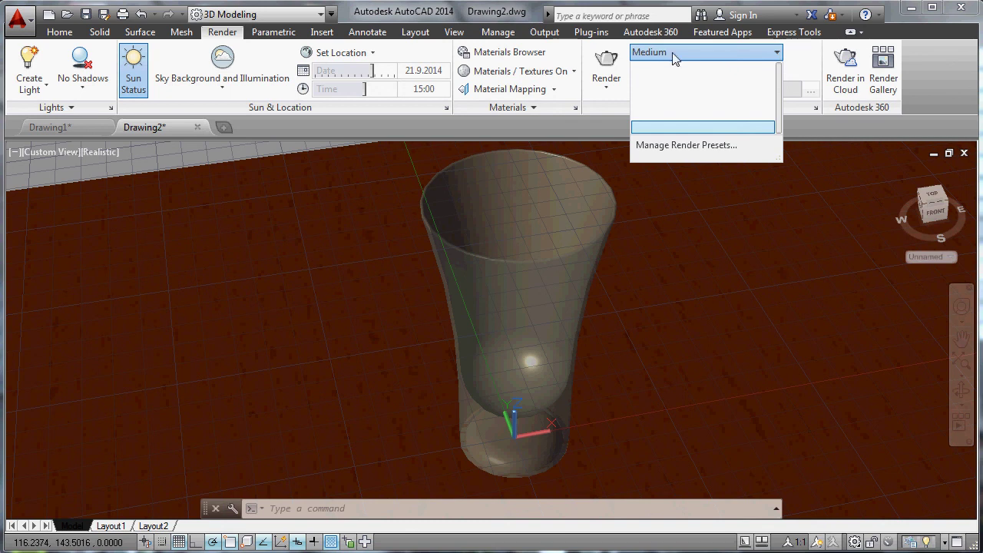
pyautogui.click(679, 147)
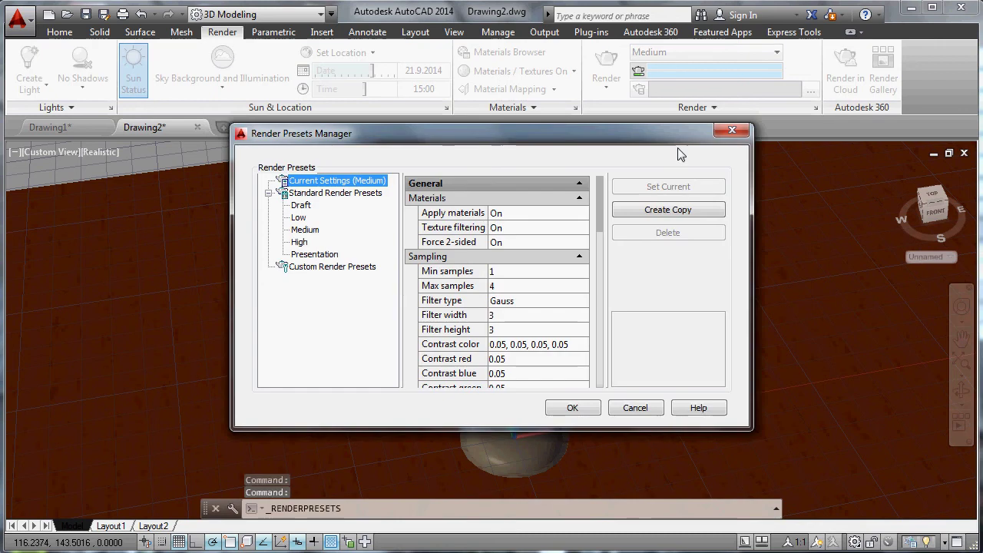
pyautogui.click(311, 254)
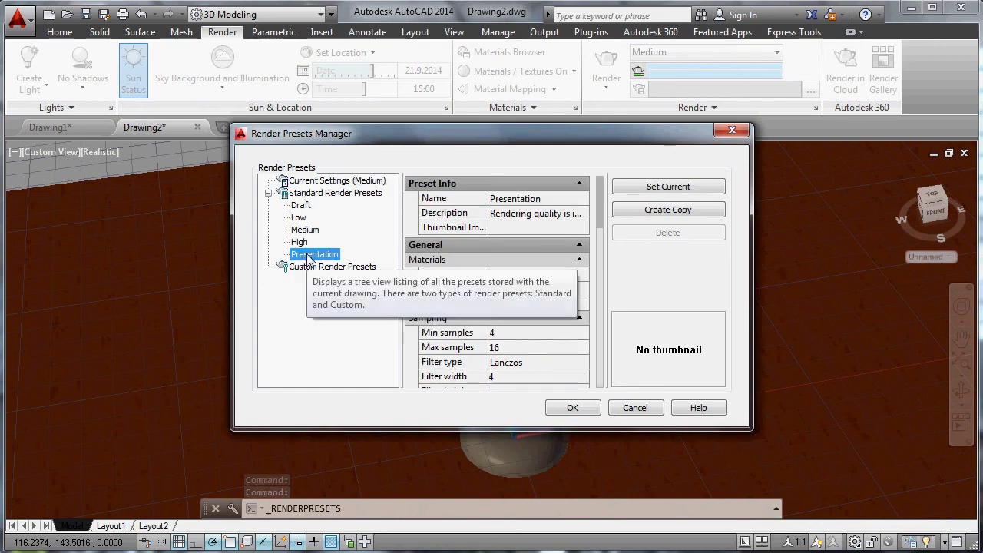
pyautogui.click(676, 189)
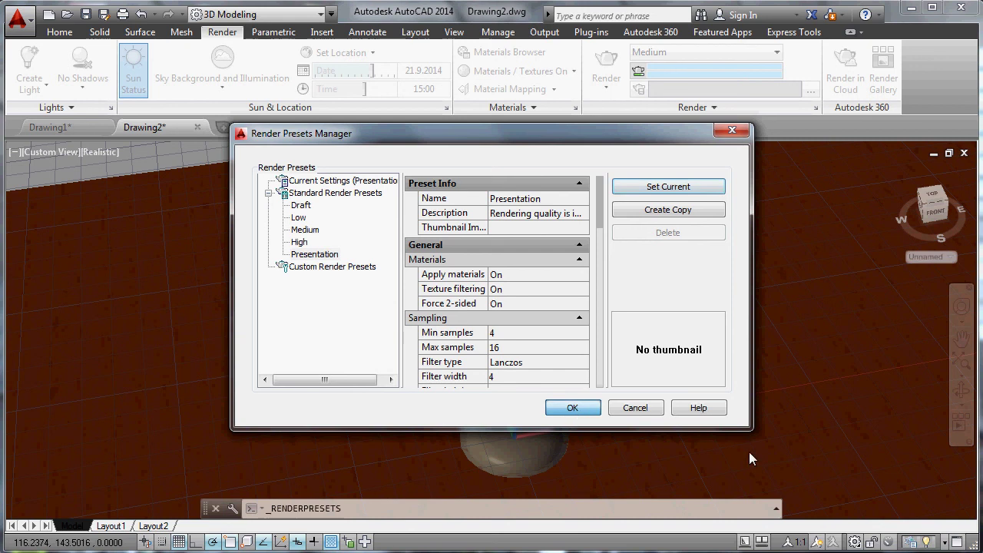
pyautogui.click(572, 408)
pyautogui.moveTo(605, 69)
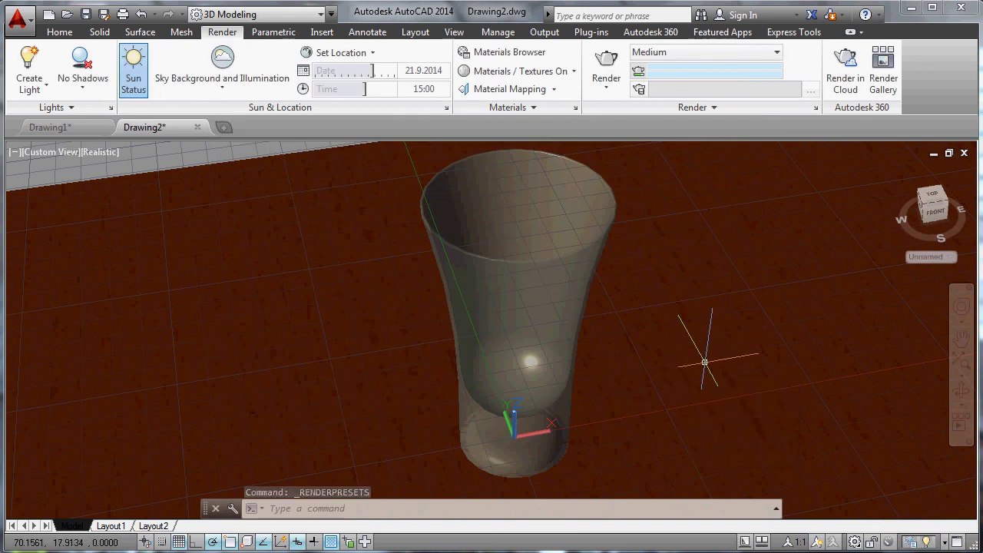
# Step: Render the glass cup scene in the Render window
pyautogui.click(607, 61)
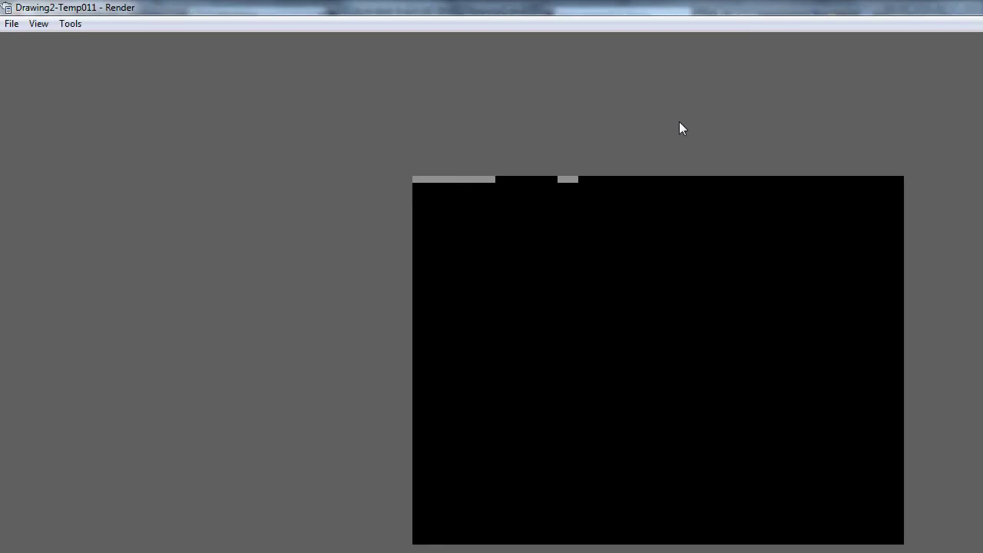